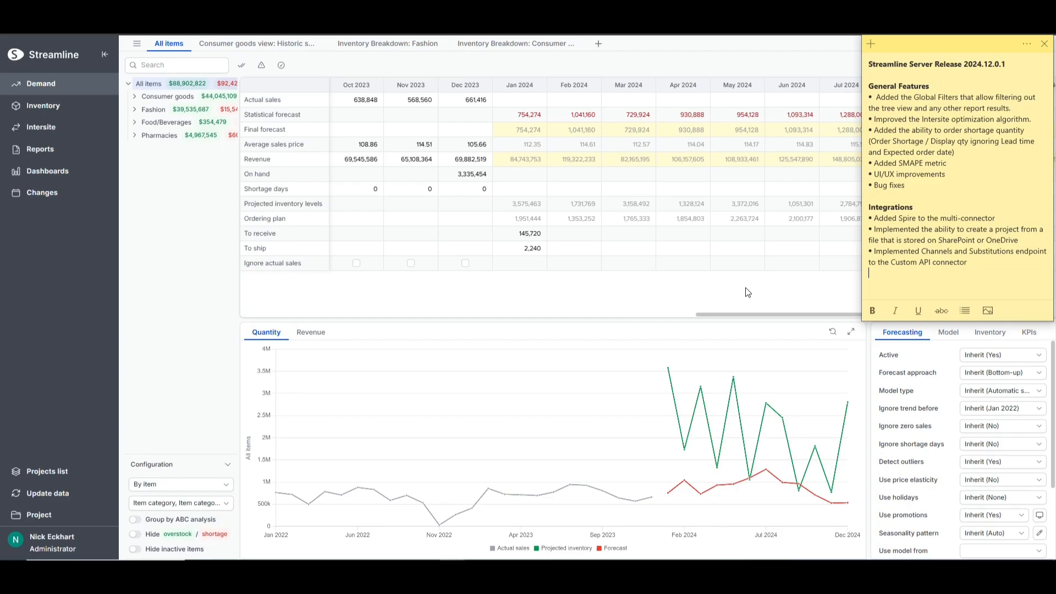
Open the project's filters and start a new filter named "test".
click(73, 517)
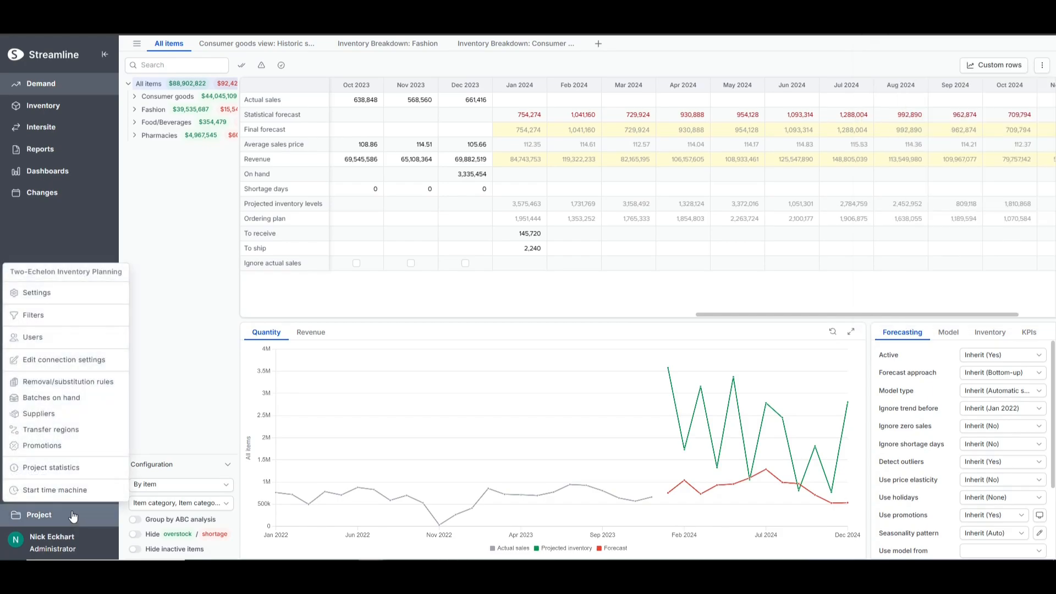
click(50, 315)
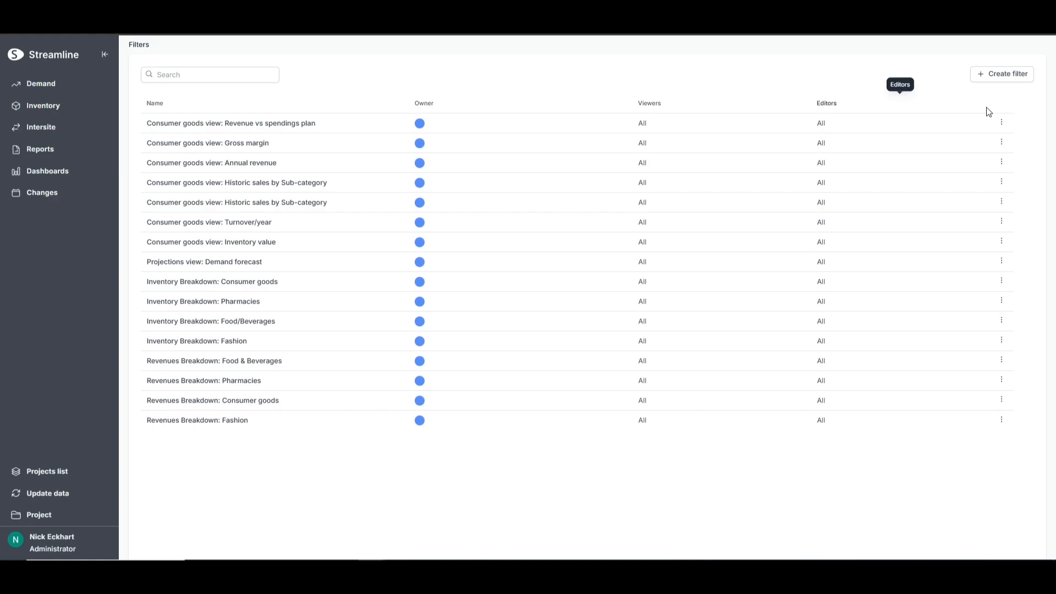
click(1002, 123)
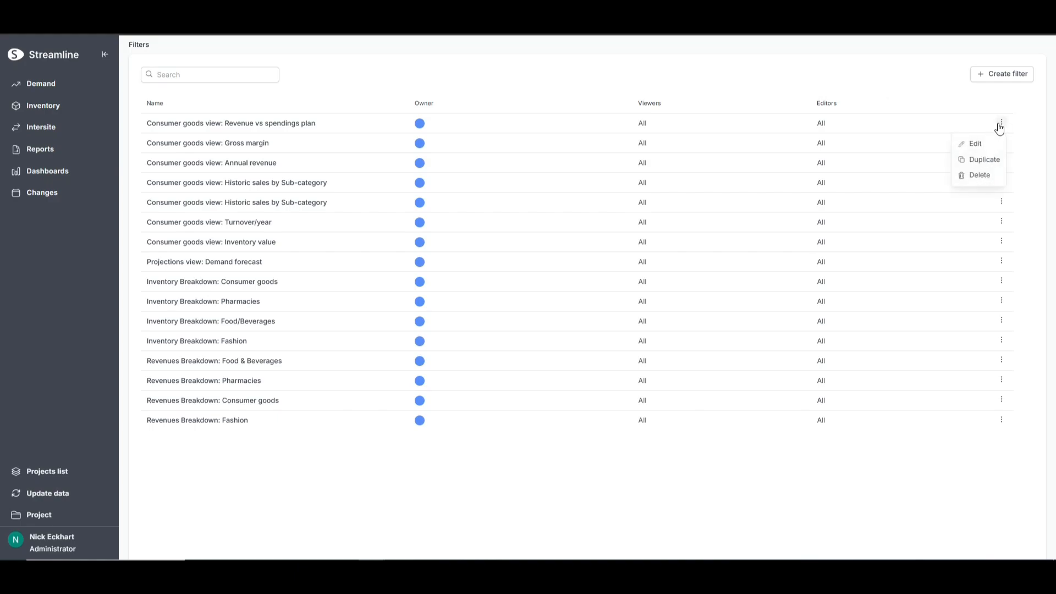
click(966, 77)
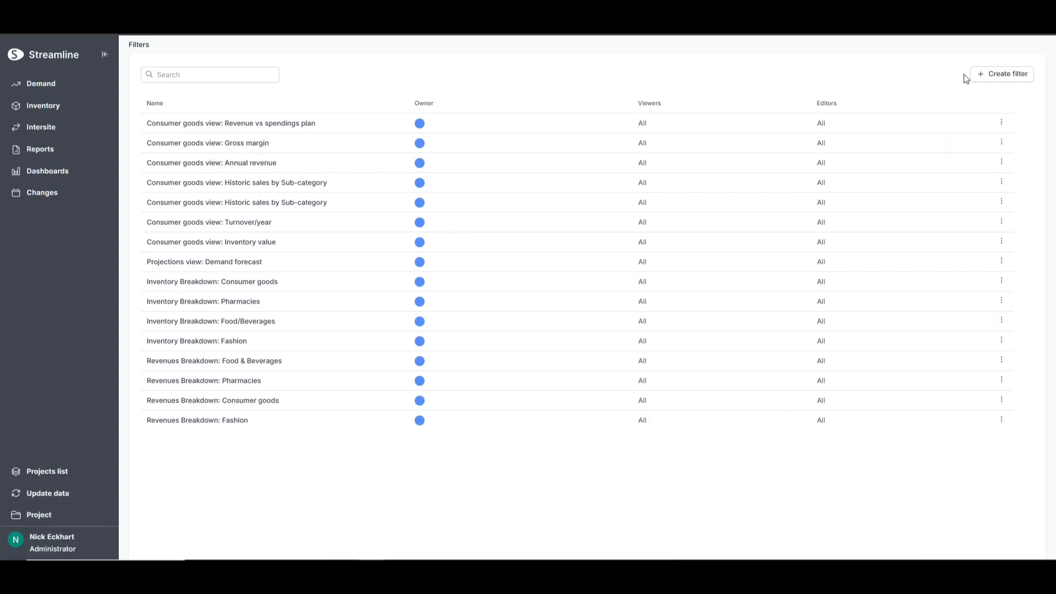
click(993, 73)
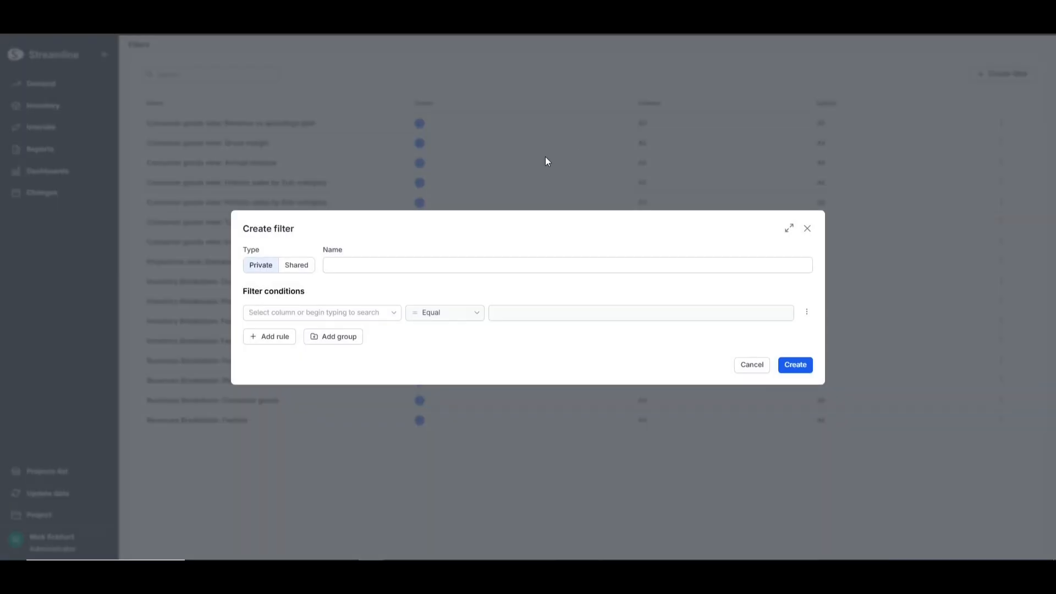
click(380, 266)
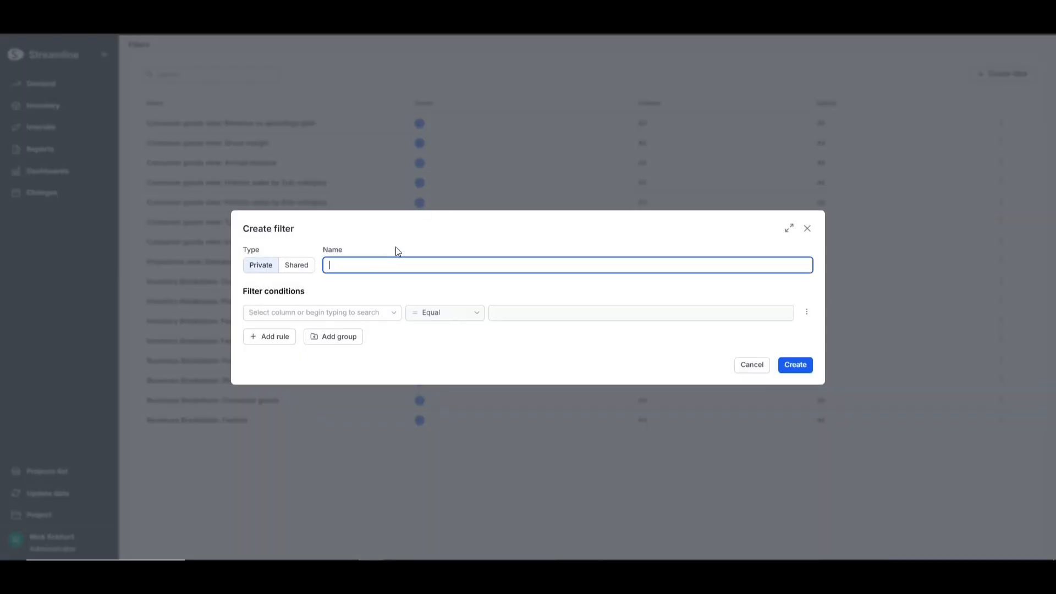
text(test)
Set the filter condition to Location equal to WH-001.
click(381, 317)
text(lo)
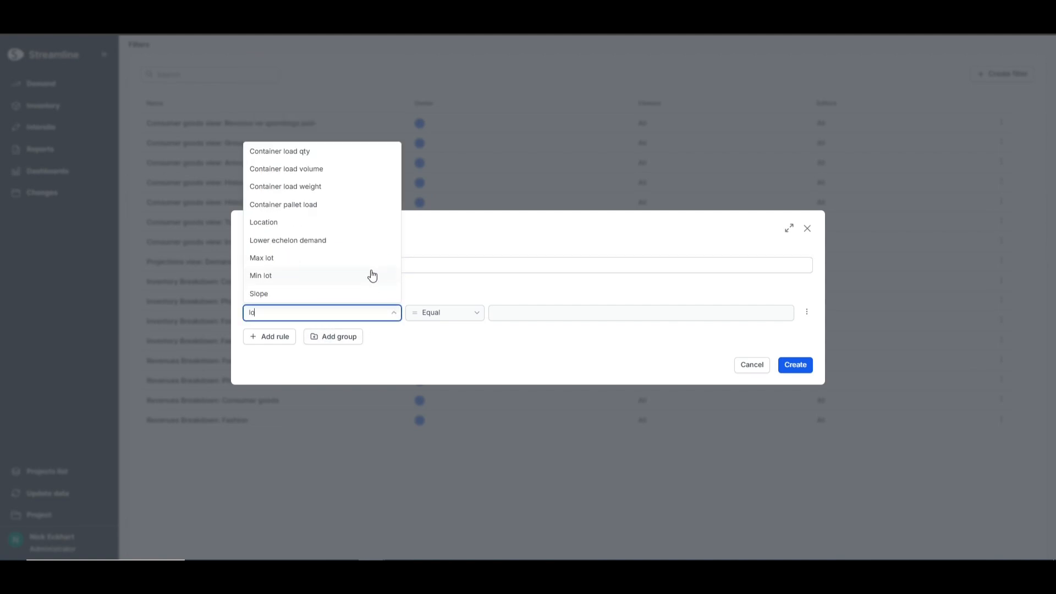
text(cation)
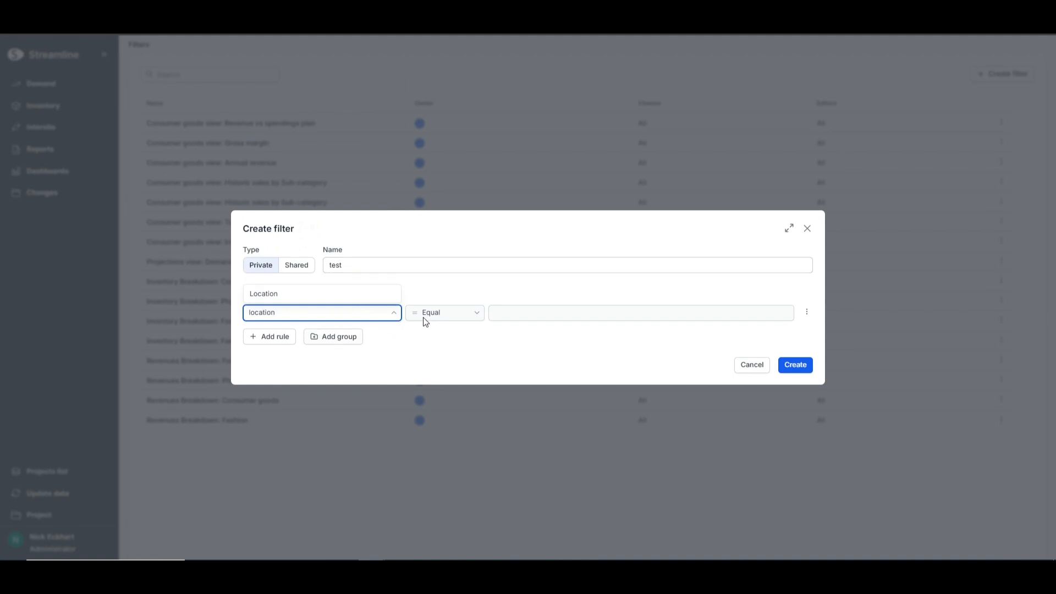
click(378, 296)
click(537, 314)
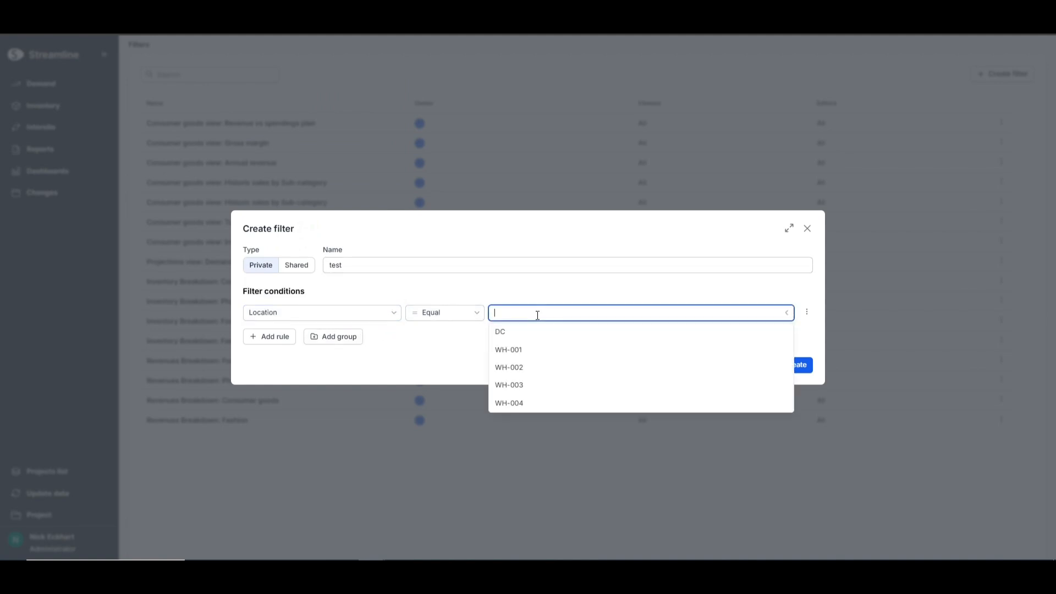
click(525, 352)
click(469, 352)
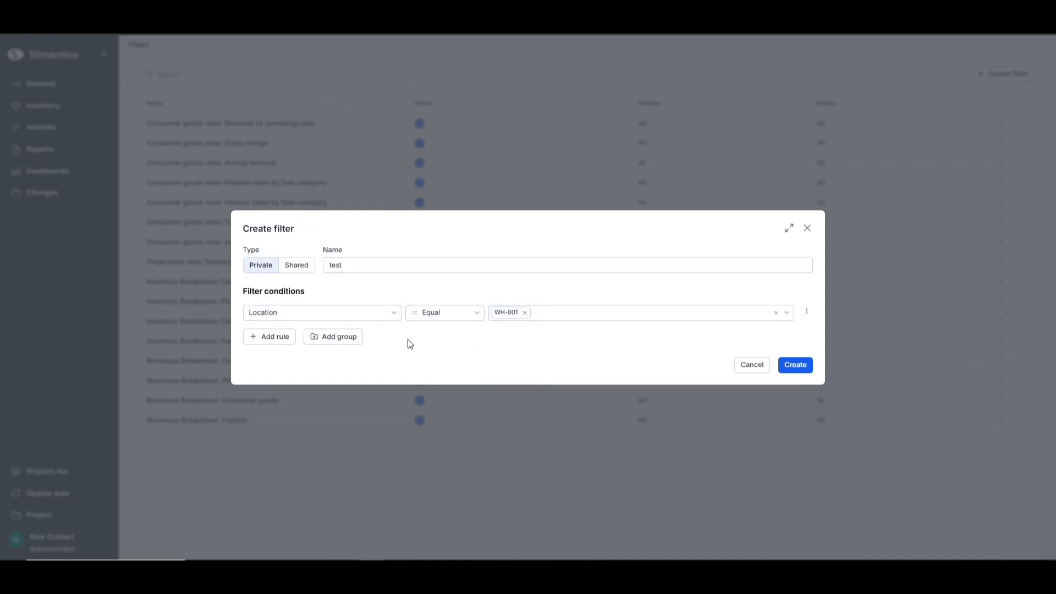
Make the filter shared, restrict both its viewers and editors to specific users, and create it.
click(290, 266)
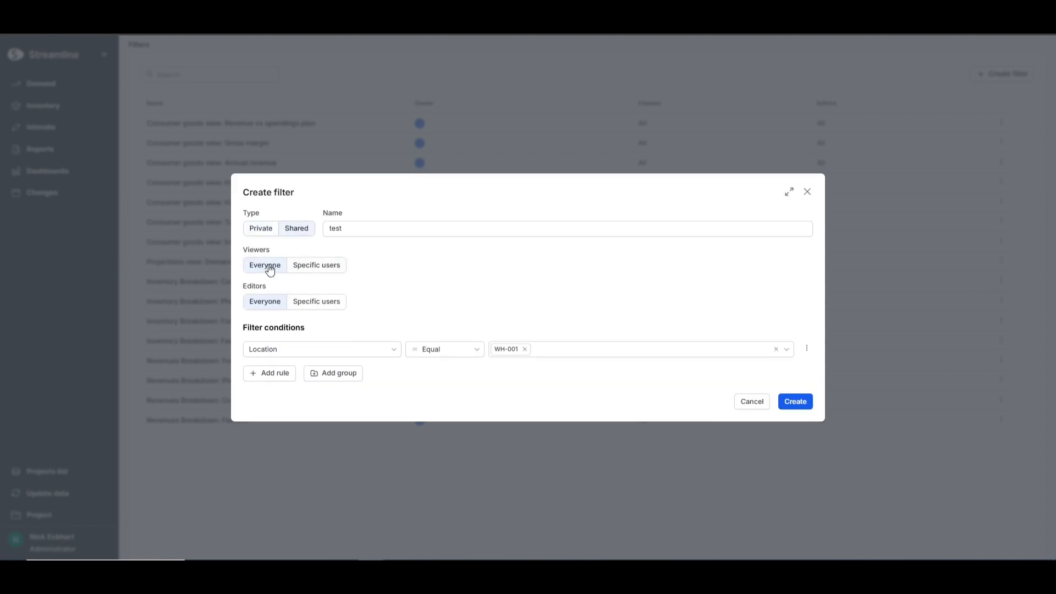
click(307, 303)
click(311, 270)
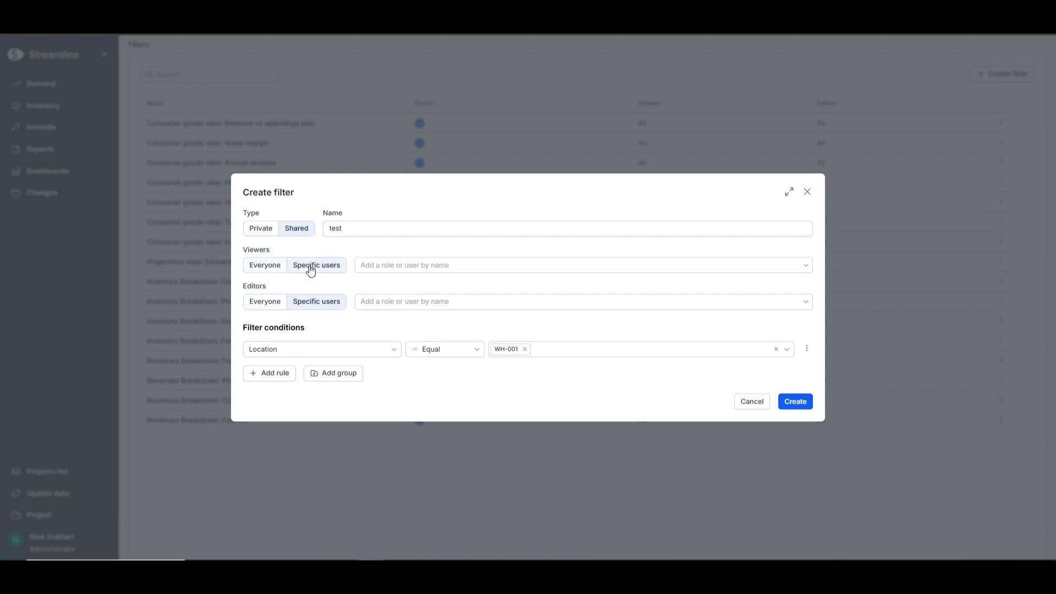
click(268, 270)
click(311, 268)
click(435, 268)
click(421, 259)
click(795, 402)
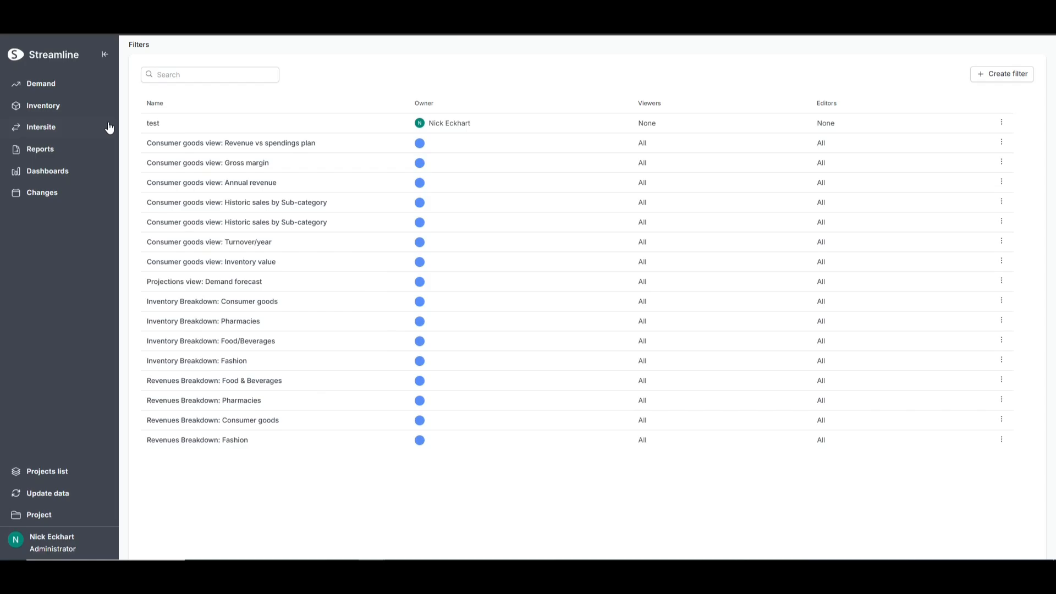
Add the "test" filter as a tab in the Demand section.
click(42, 83)
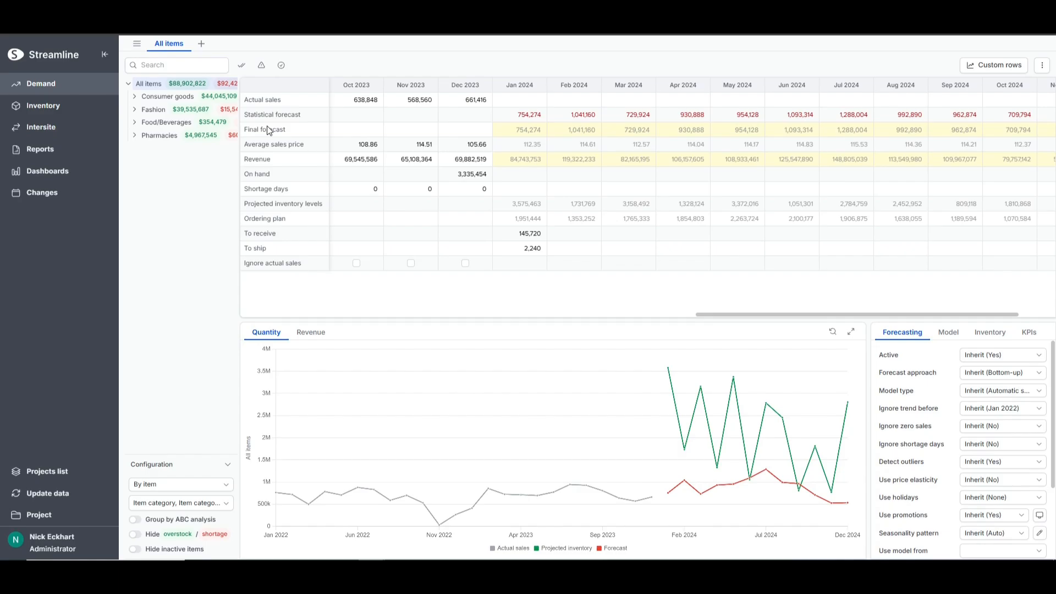
click(201, 43)
click(216, 106)
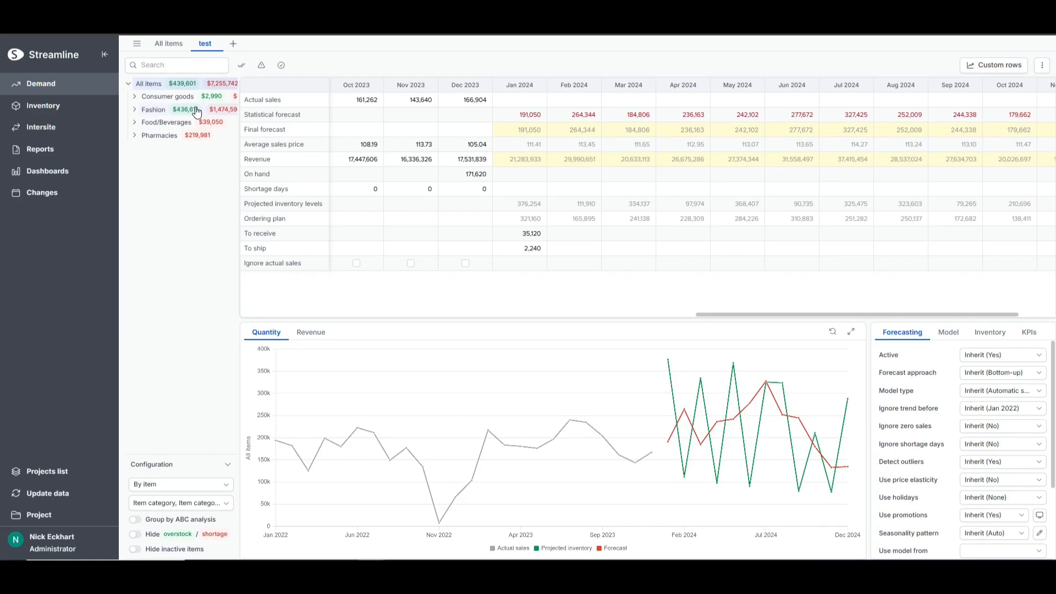
Add demand filter tabs for Inventory Breakdown: Consumer goods, Inventory Breakdown: Food/Beverages and Revenues Breakdown: Food & Beverages.
click(233, 43)
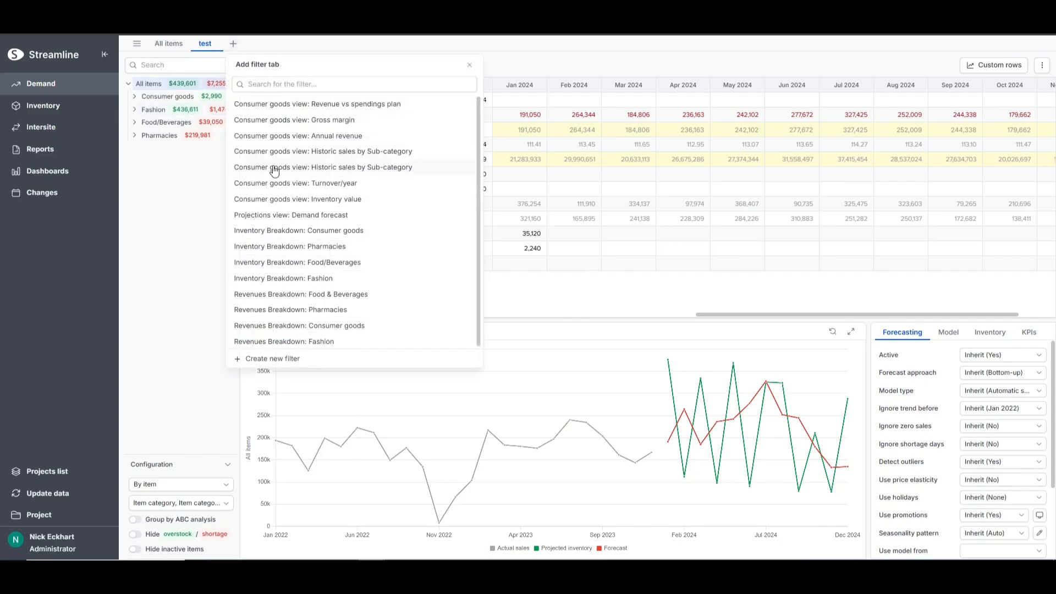
click(297, 230)
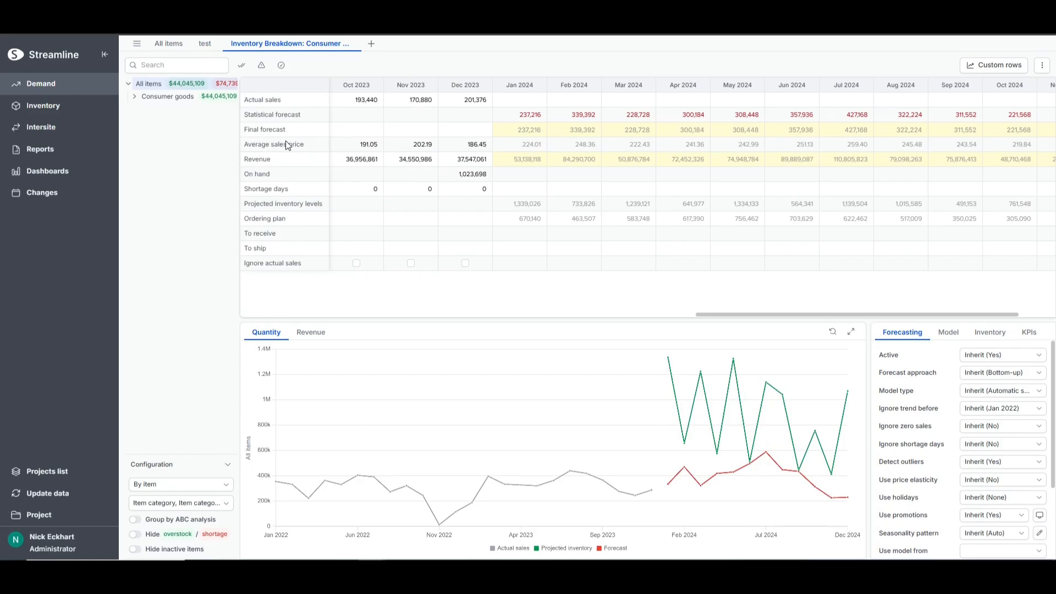
click(371, 43)
click(407, 246)
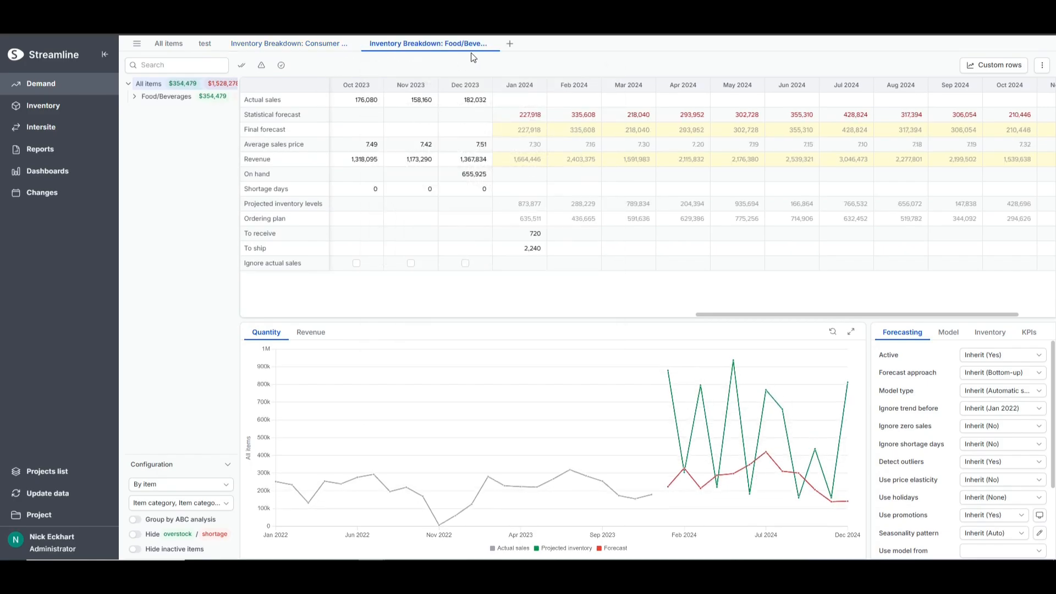
click(509, 44)
click(541, 275)
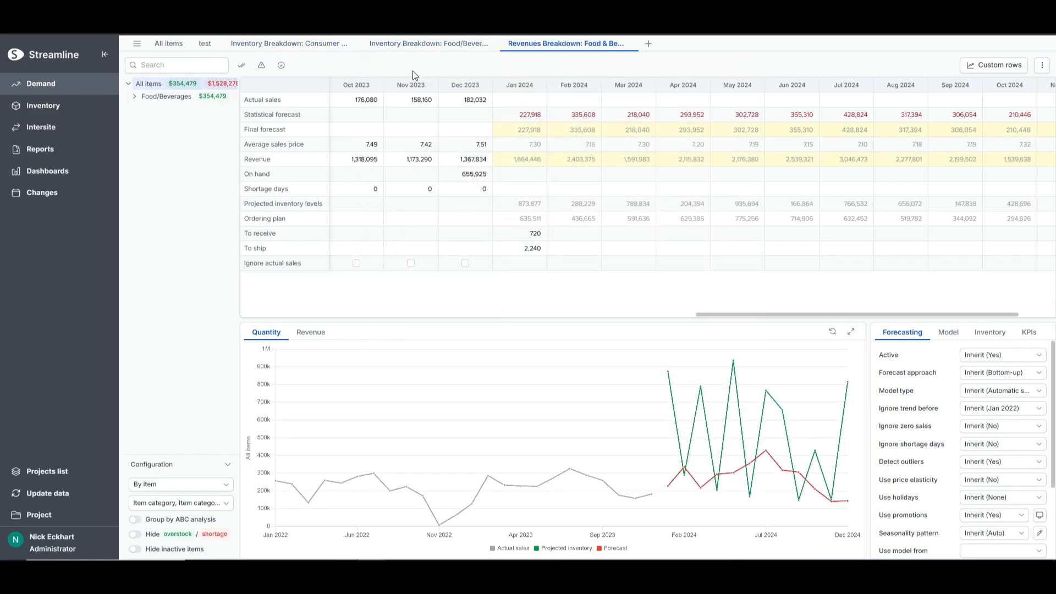
Compare the demand data across the Consumer goods and Food/Beverages filter tabs, ending on All items.
click(435, 44)
click(290, 44)
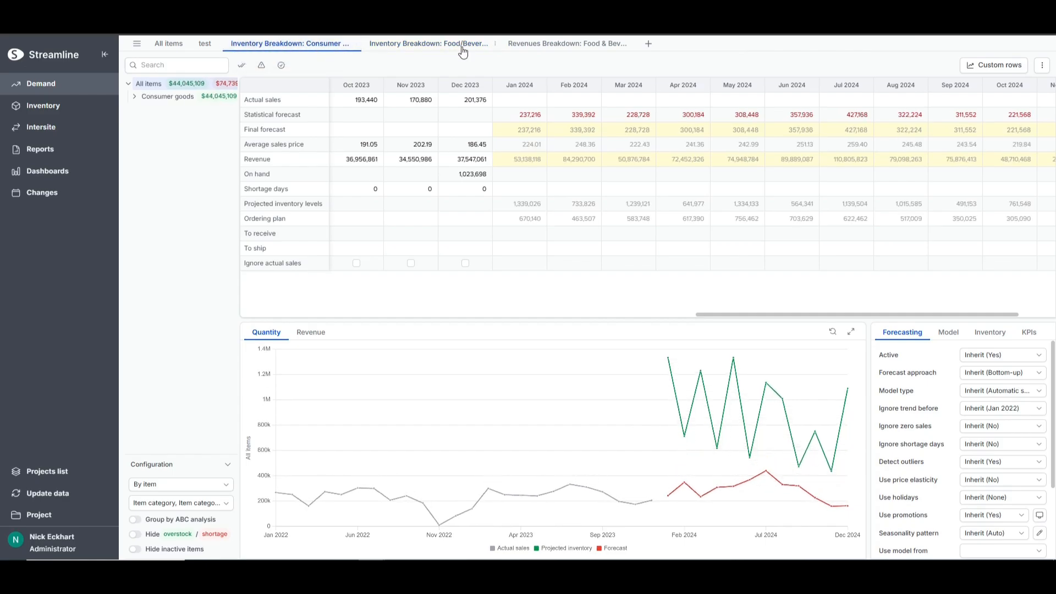
click(566, 44)
click(440, 44)
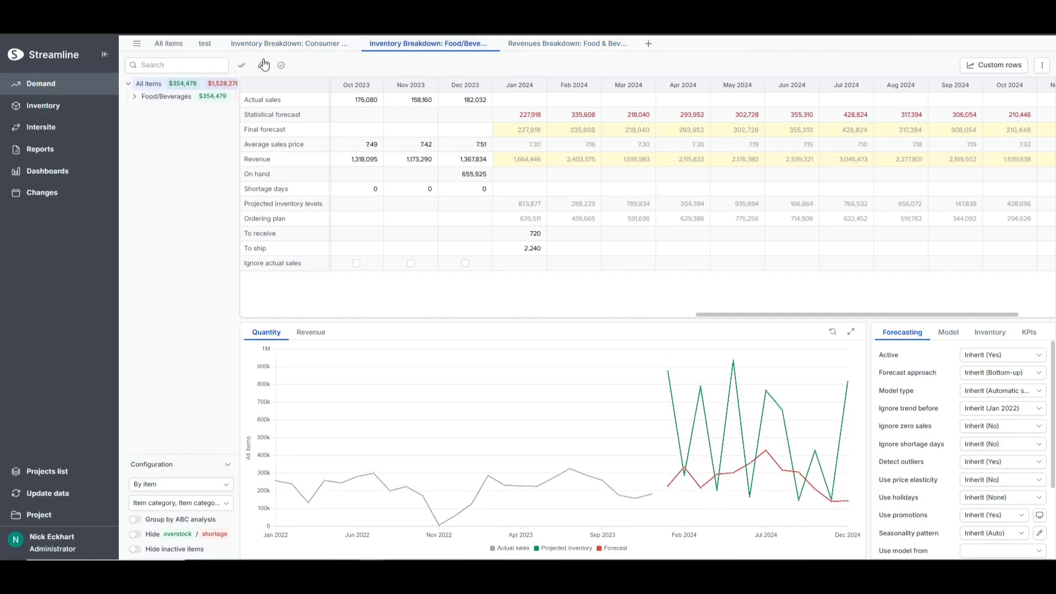
click(290, 44)
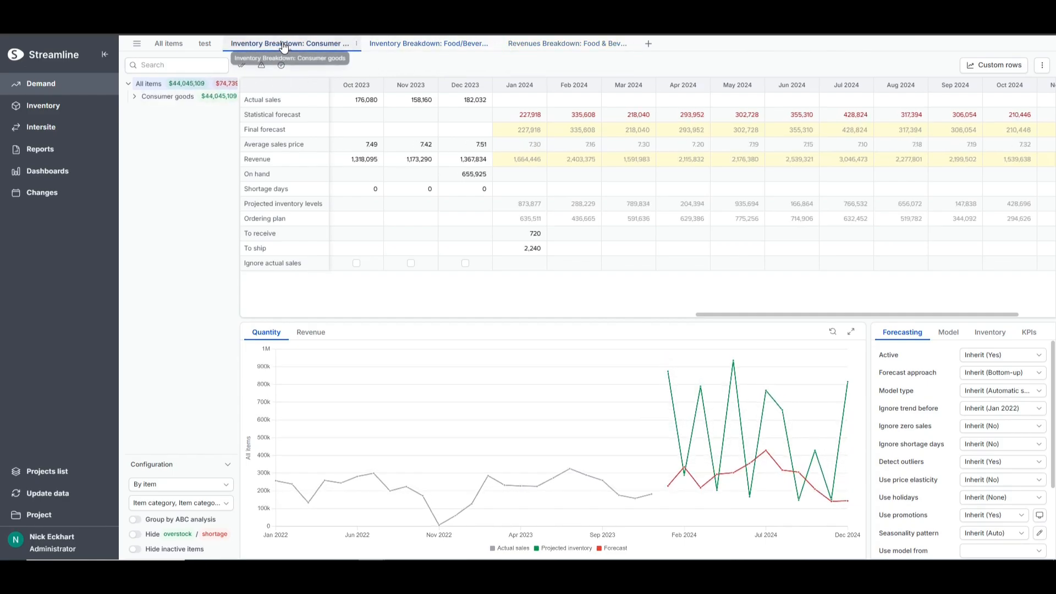
click(172, 44)
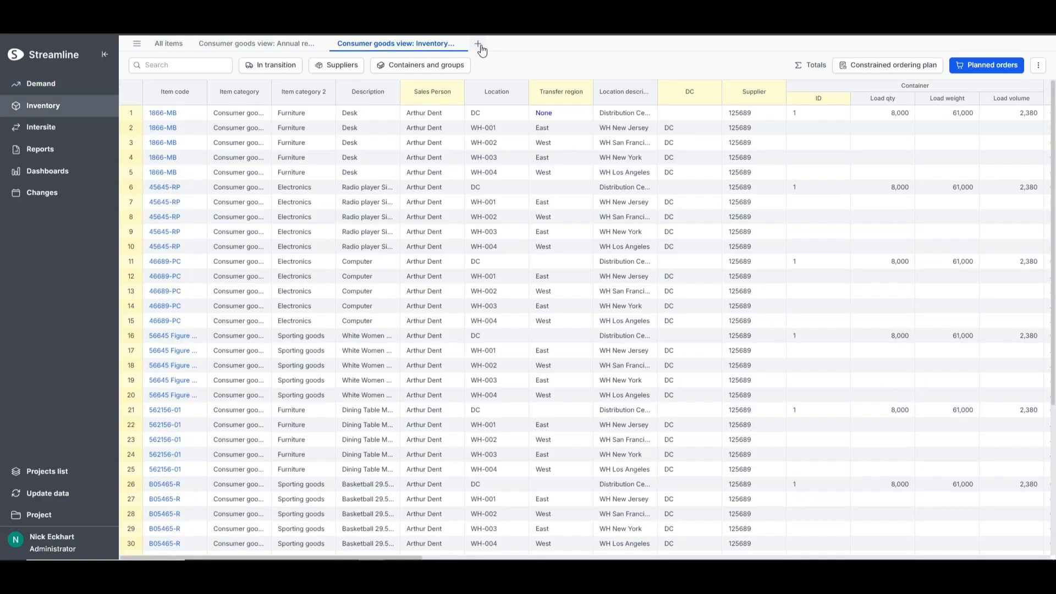
In the Inventory section, show all items and add the "test" filter as a tab.
click(173, 49)
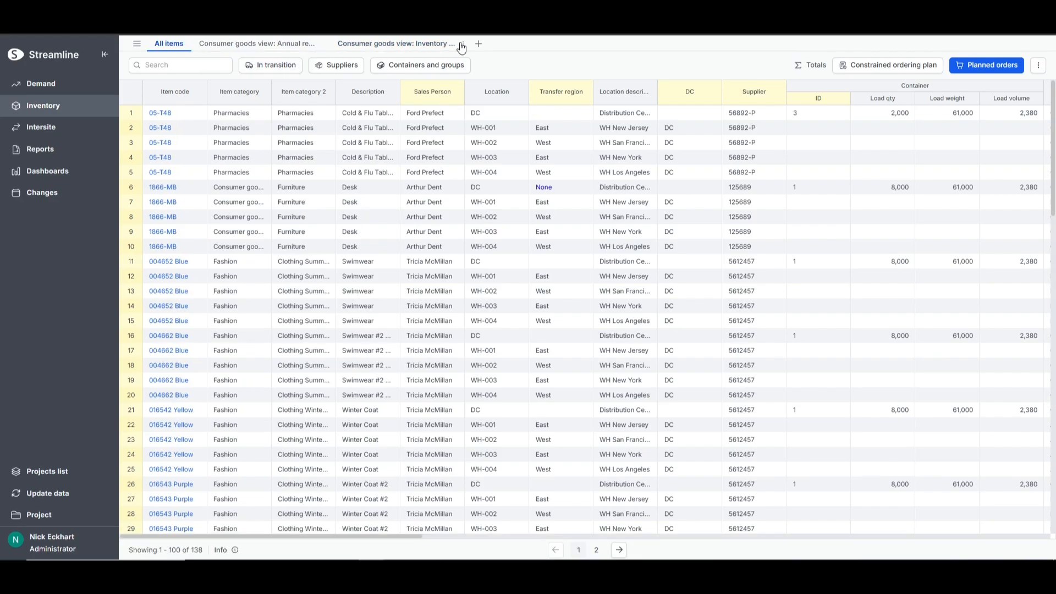
click(478, 44)
click(495, 106)
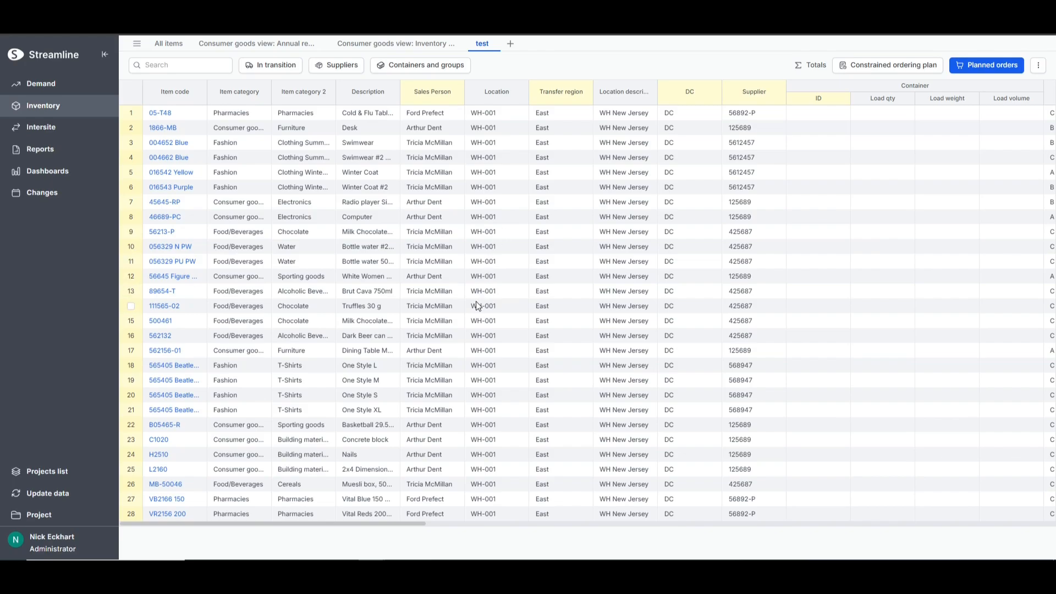
Add the "test" filter as a tab in the Reports section.
click(69, 152)
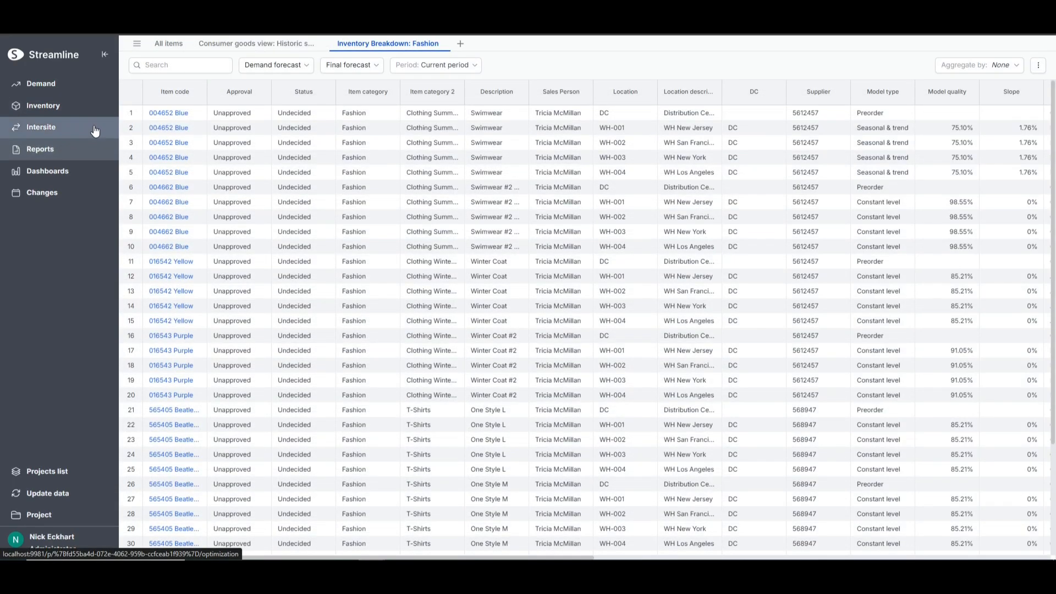
click(461, 44)
click(470, 109)
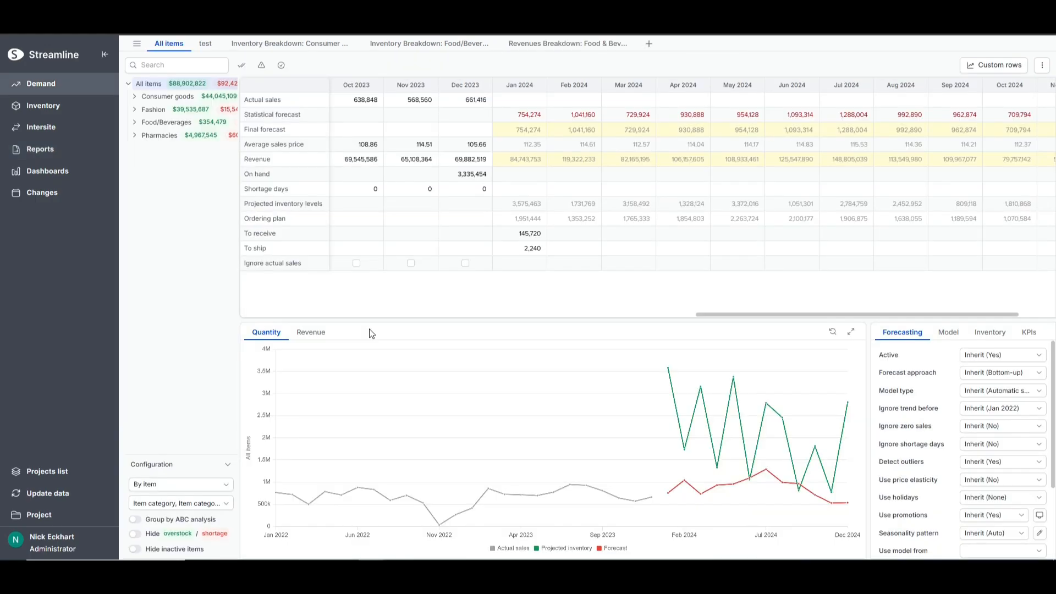
Open the project settings to examine the intersite optimization and sourcing priority options.
click(66, 515)
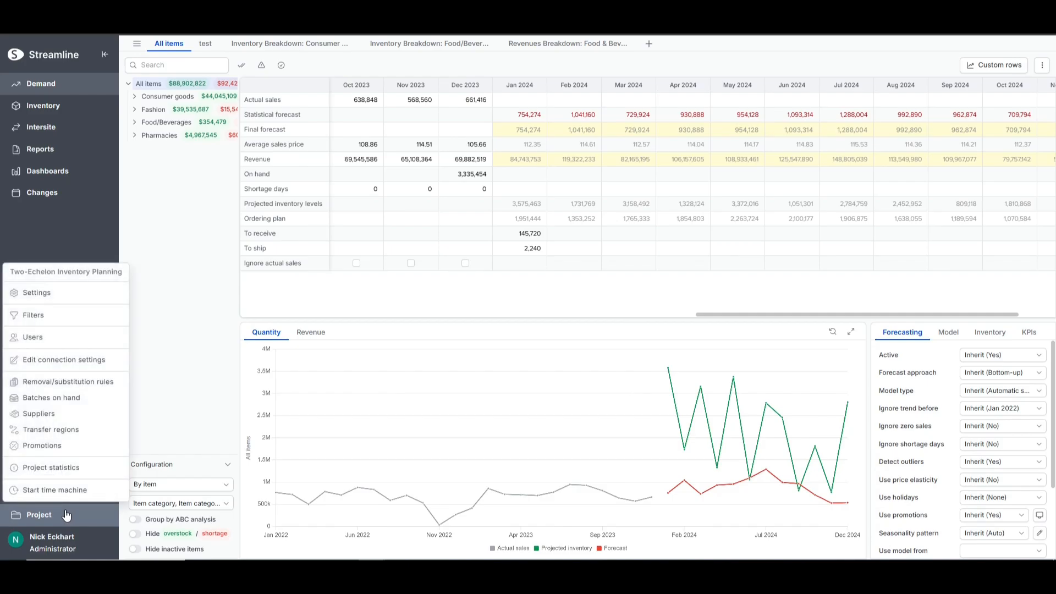
click(43, 297)
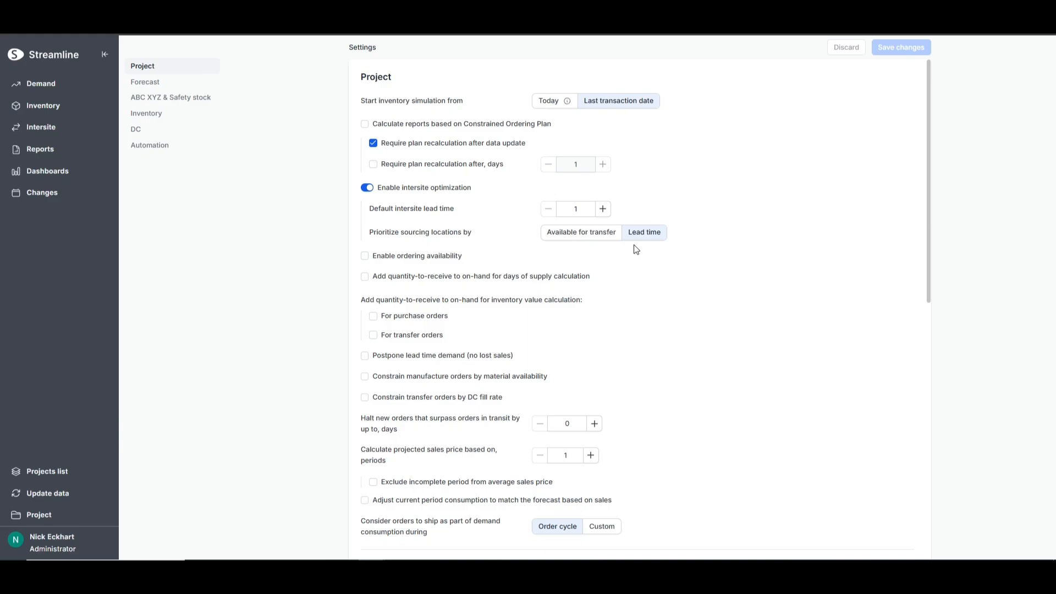
Create a transfer region named "Test region" with a lead time of 5 days.
click(40, 515)
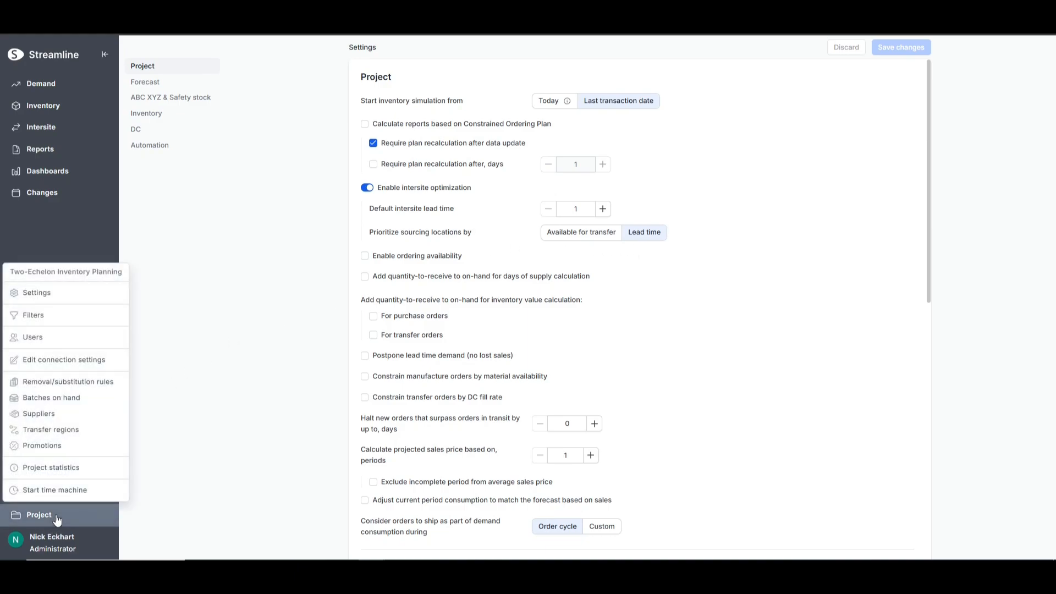
click(64, 429)
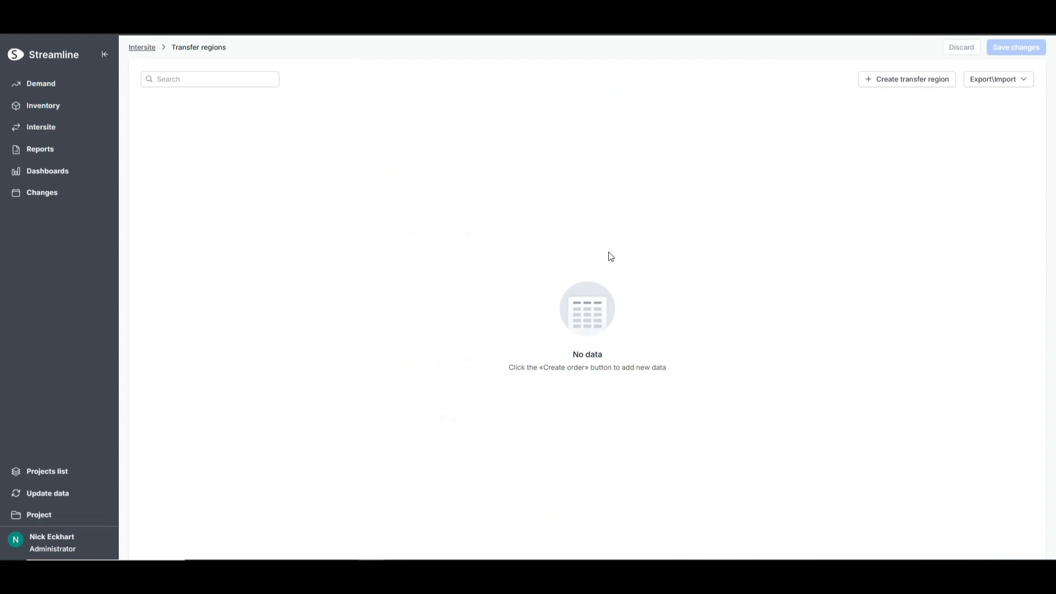
click(909, 80)
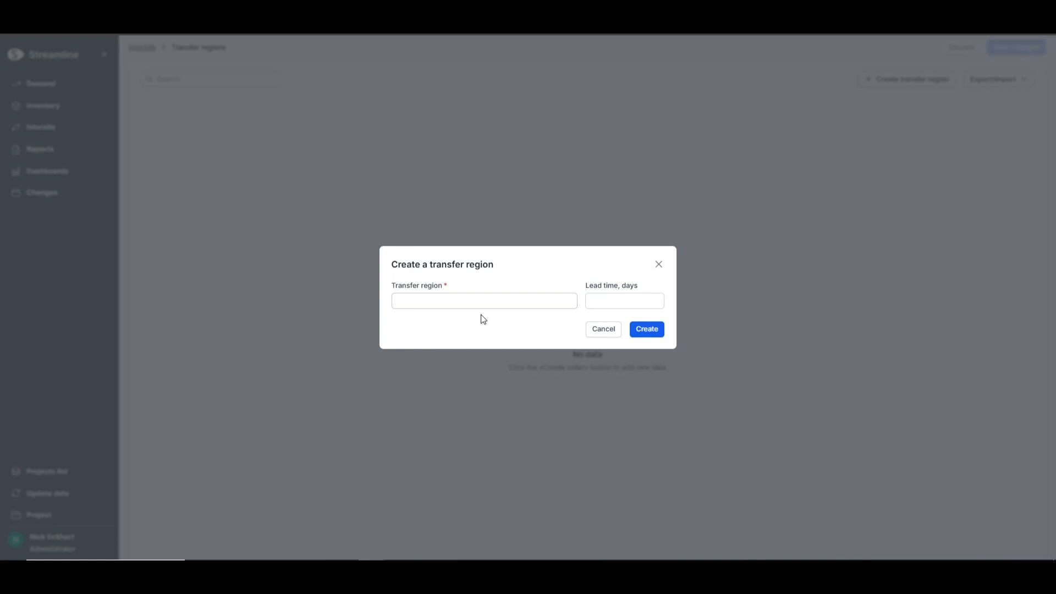
click(485, 304)
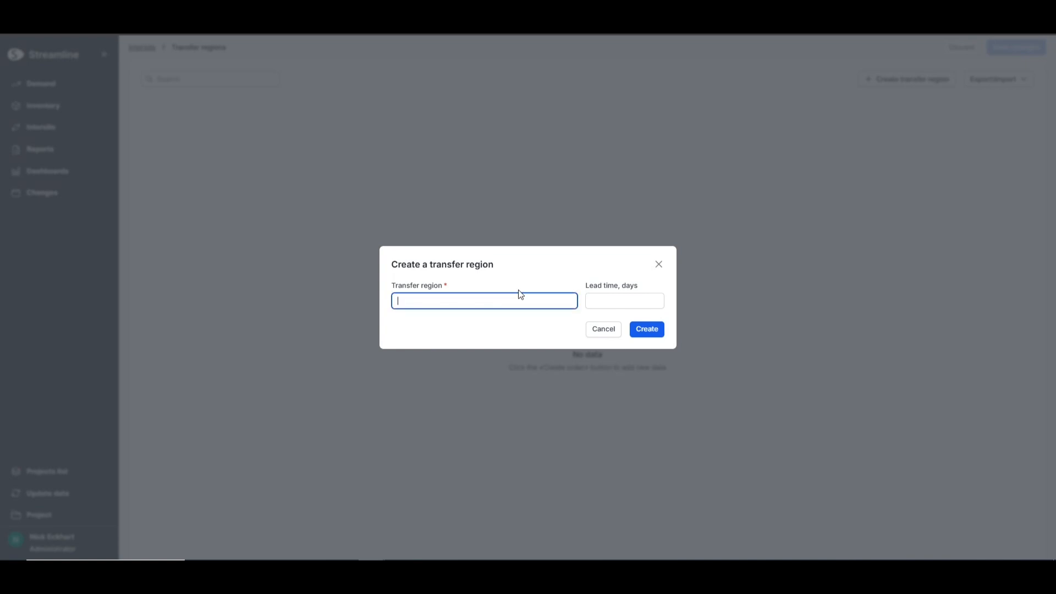
text(Test region)
click(599, 304)
text(5)
click(651, 332)
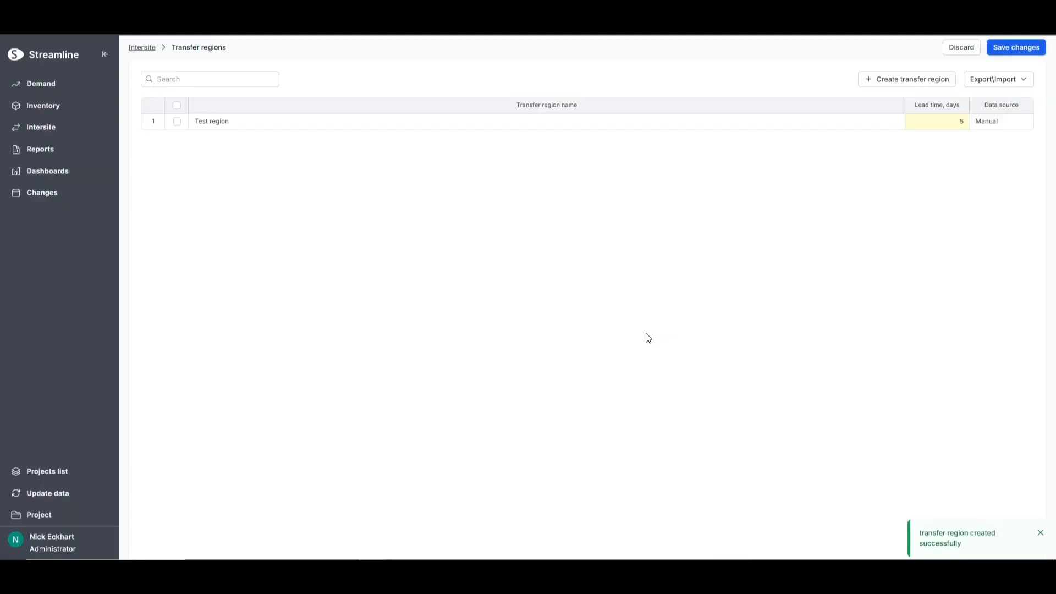
Create a second transfer region named "Test 2" with a lead time of 7 days and save the changes.
click(898, 78)
click(496, 295)
text(Tes)
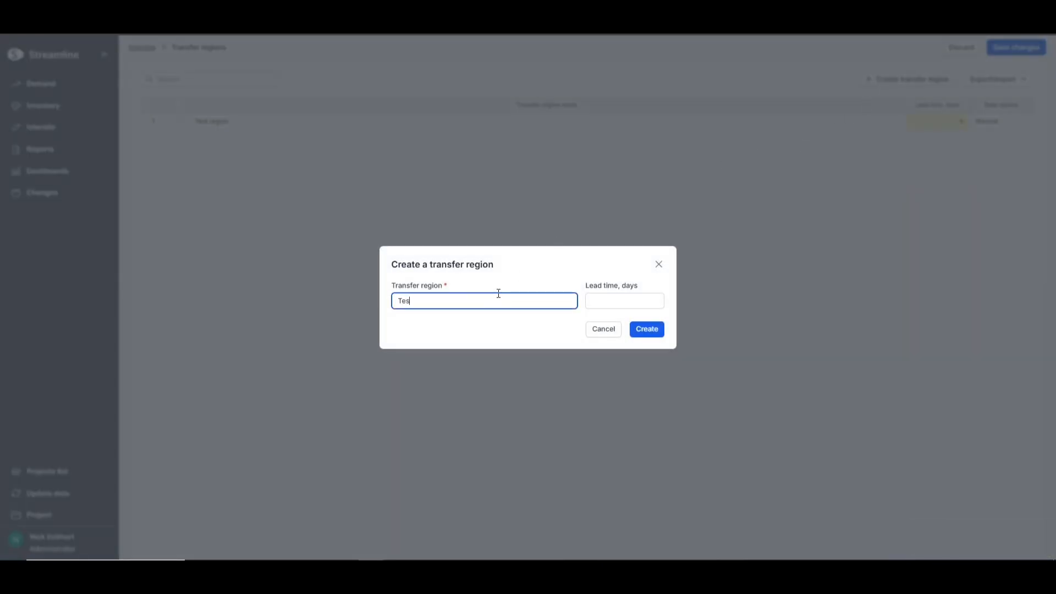
text(t 2)
click(615, 297)
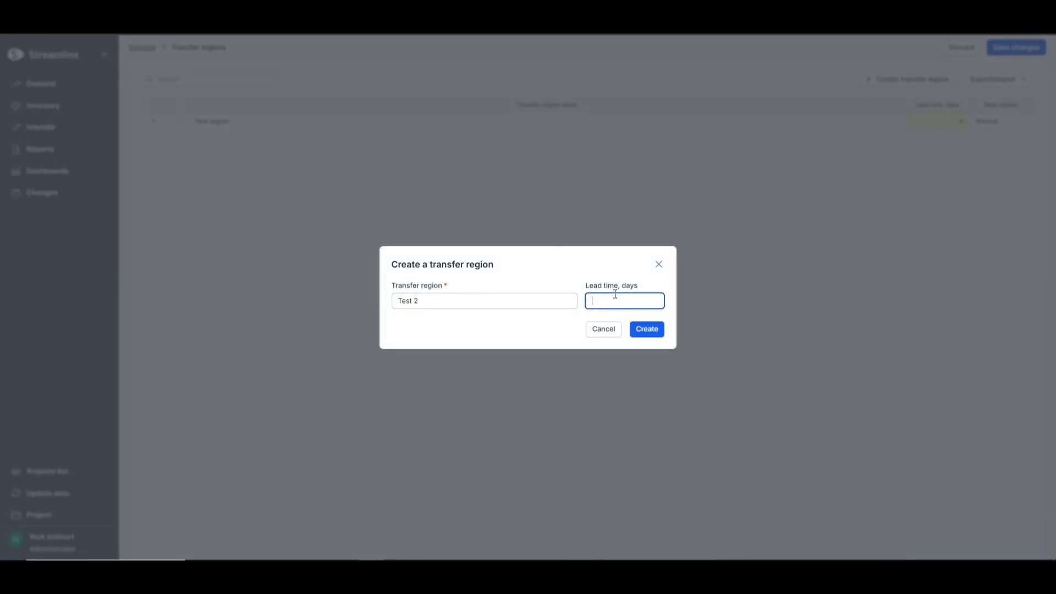
text(7)
click(645, 331)
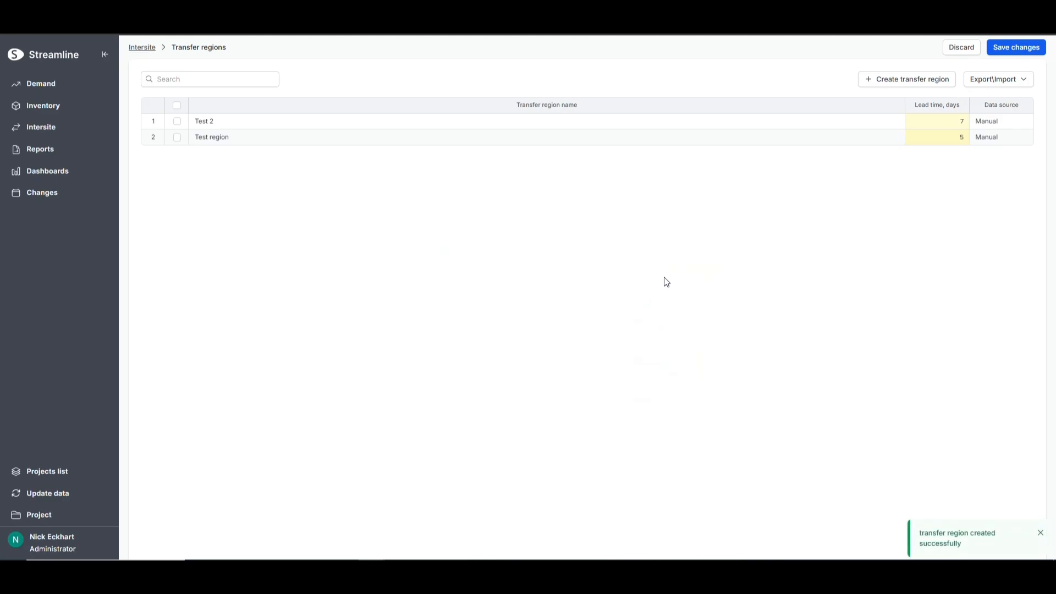
click(1006, 49)
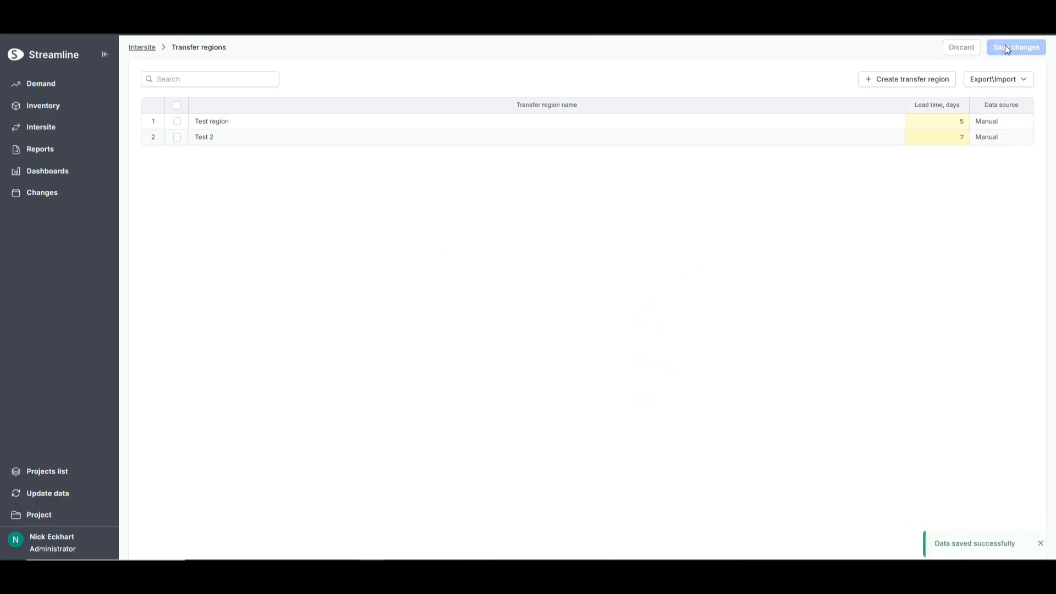
In the Inventory section, add Test 2 alongside East as a transfer region for item 05-T48.
click(60, 107)
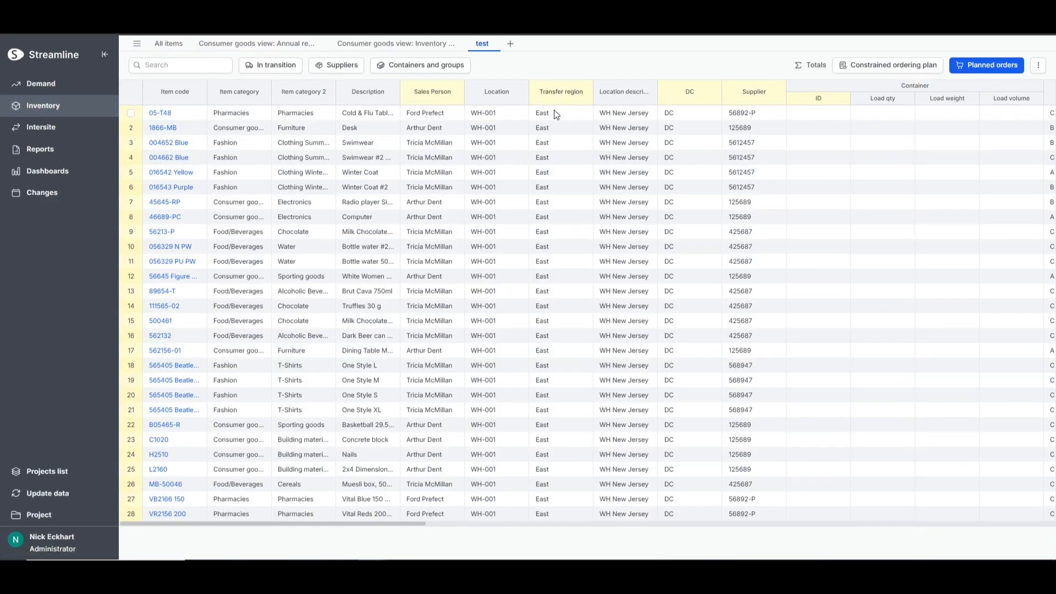
click(556, 114)
click(631, 214)
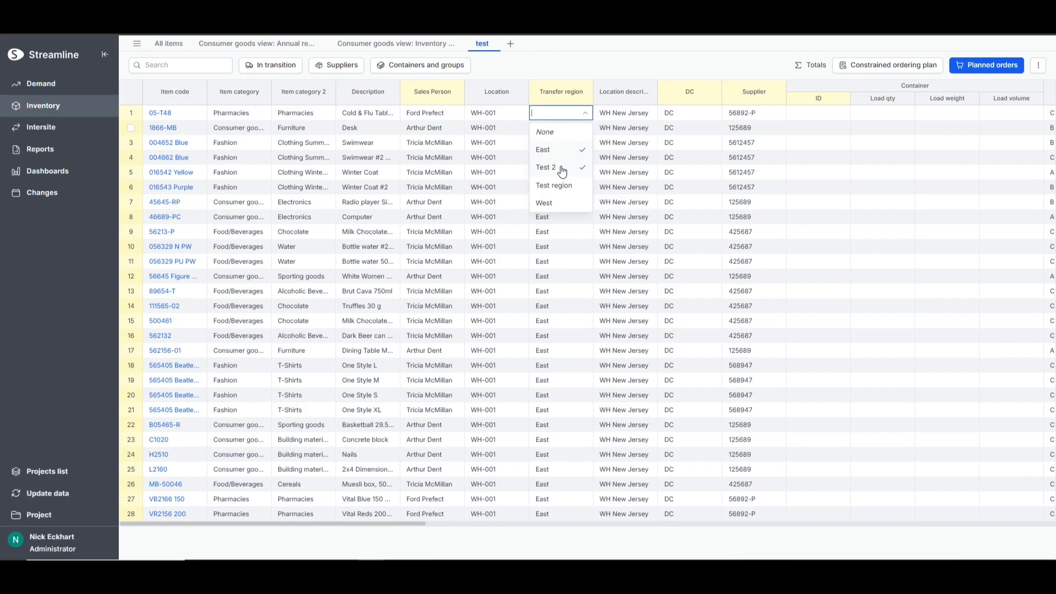
click(570, 236)
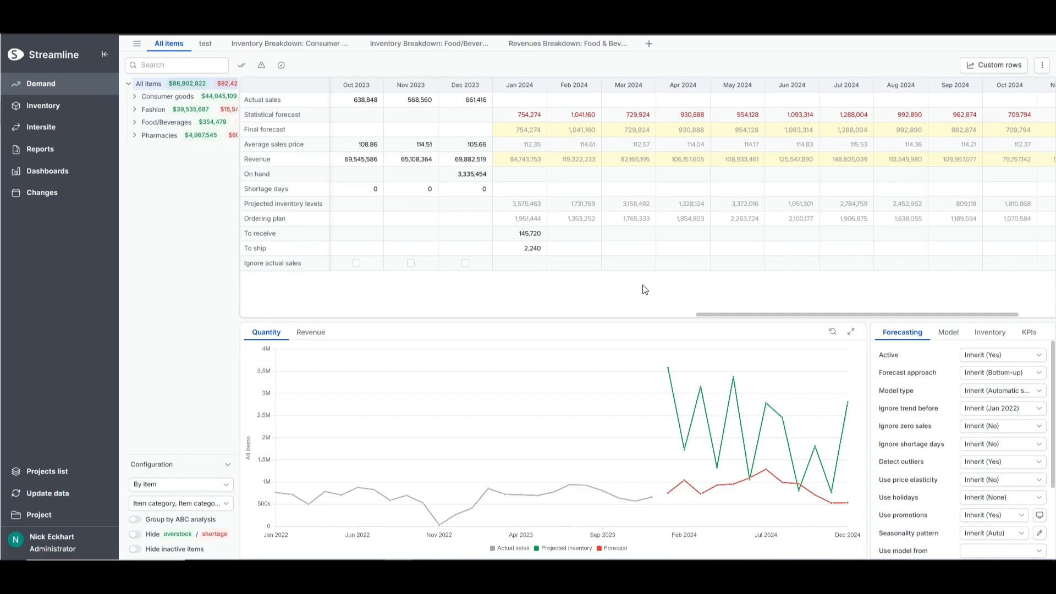
Open the planned orders preview from the Inventory section and view its configuration options.
click(44, 105)
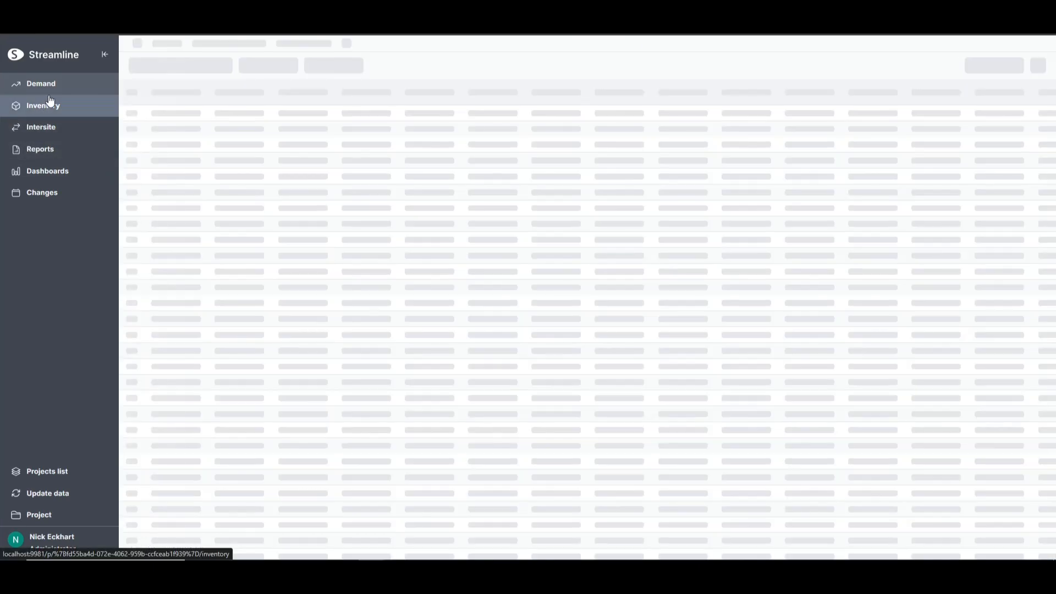
click(990, 65)
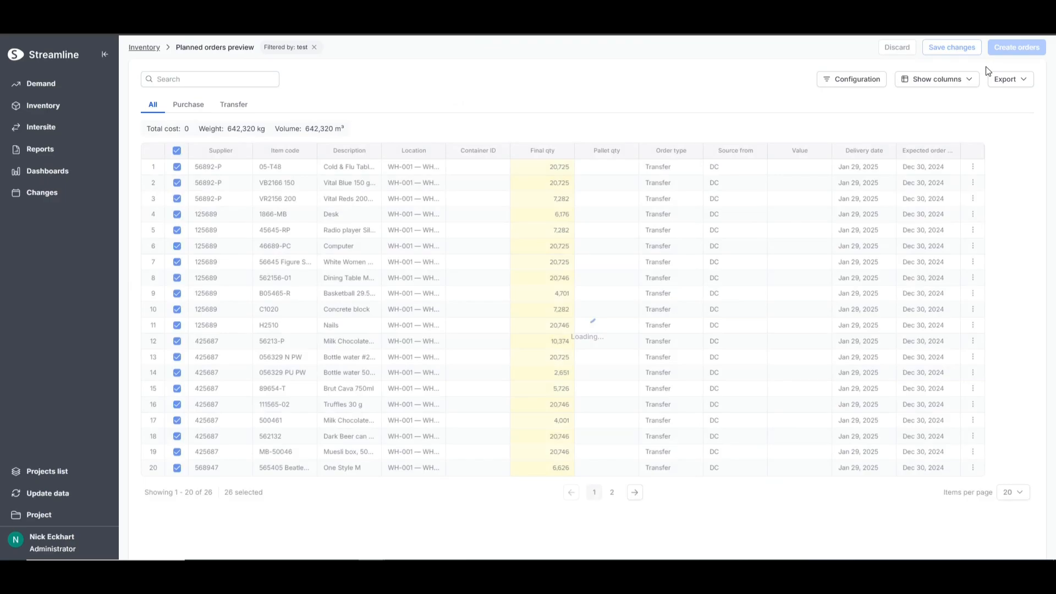
click(870, 80)
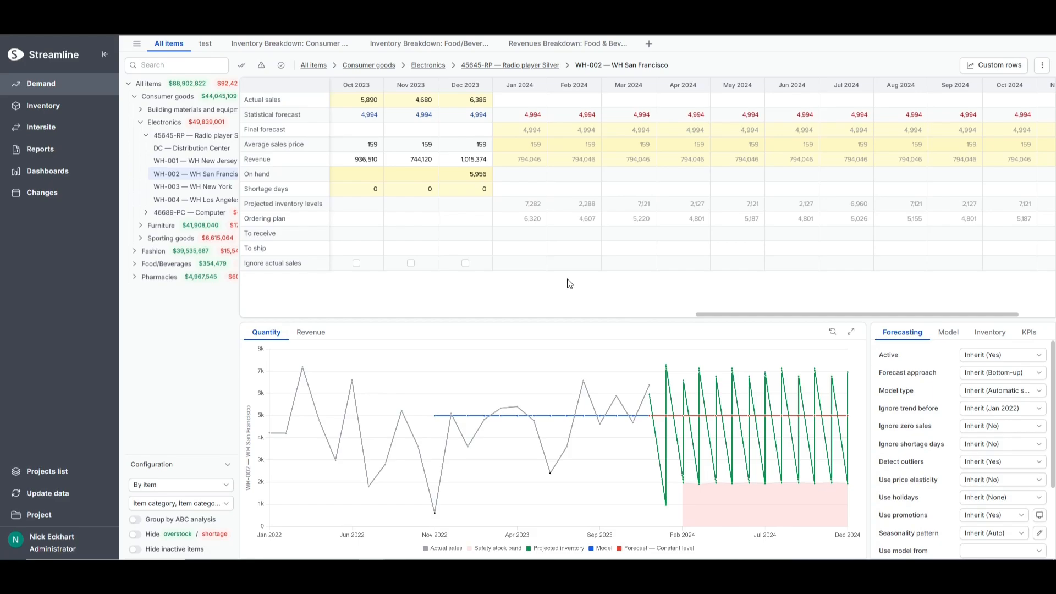
View the forecast model settings of the 45645-RP radio player at the WH-002 San Francisco location.
click(947, 334)
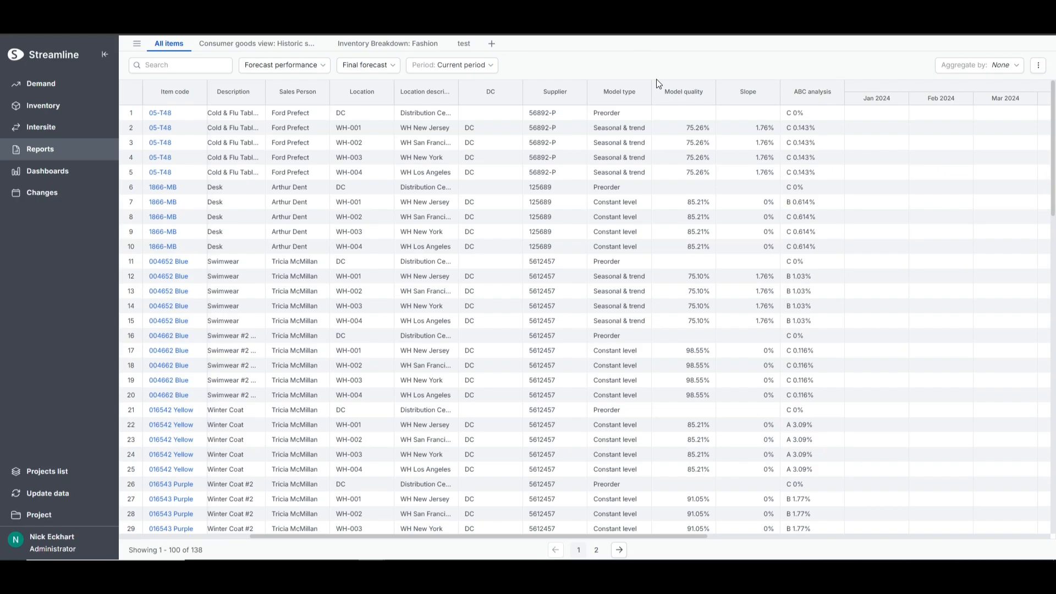
Show the SMAPE column in the Forecast performance report and bring the report's last columns into view.
click(1039, 65)
click(844, 122)
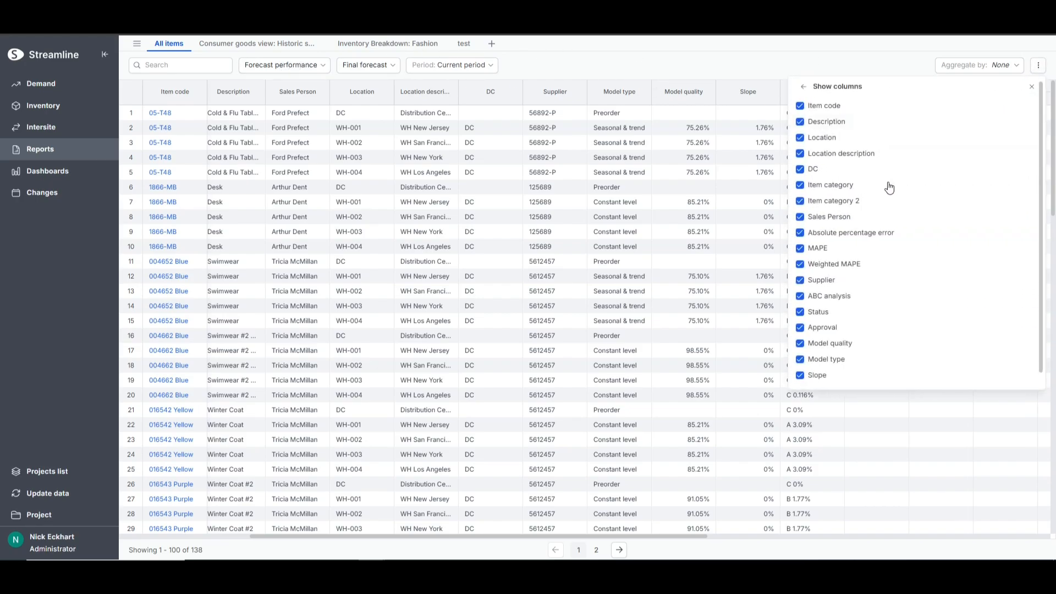
scroll(869, 248, down, 1)
click(800, 378)
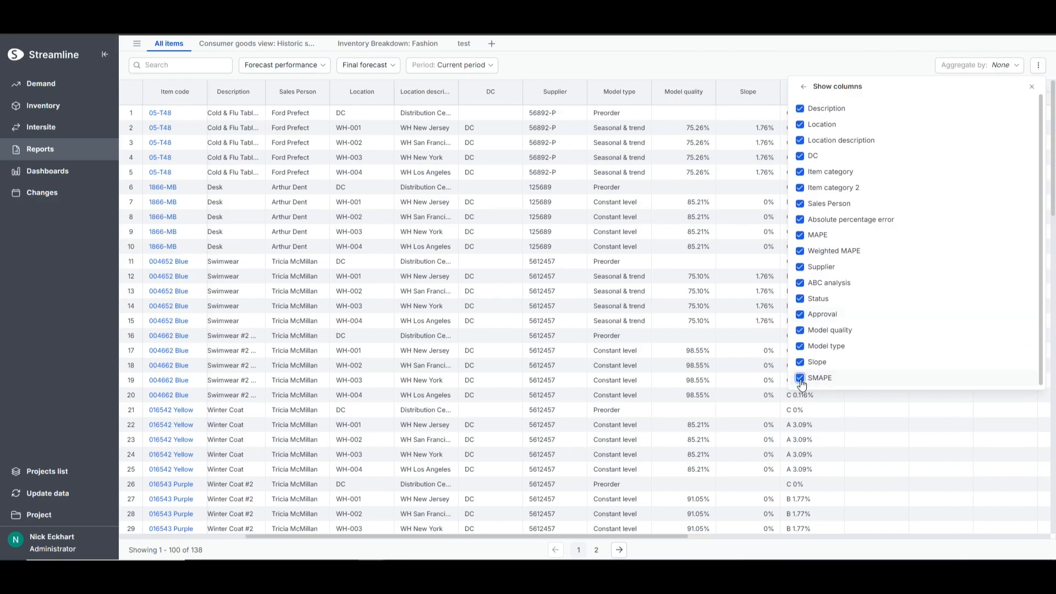
click(679, 539)
drag(677, 536, 1008, 547)
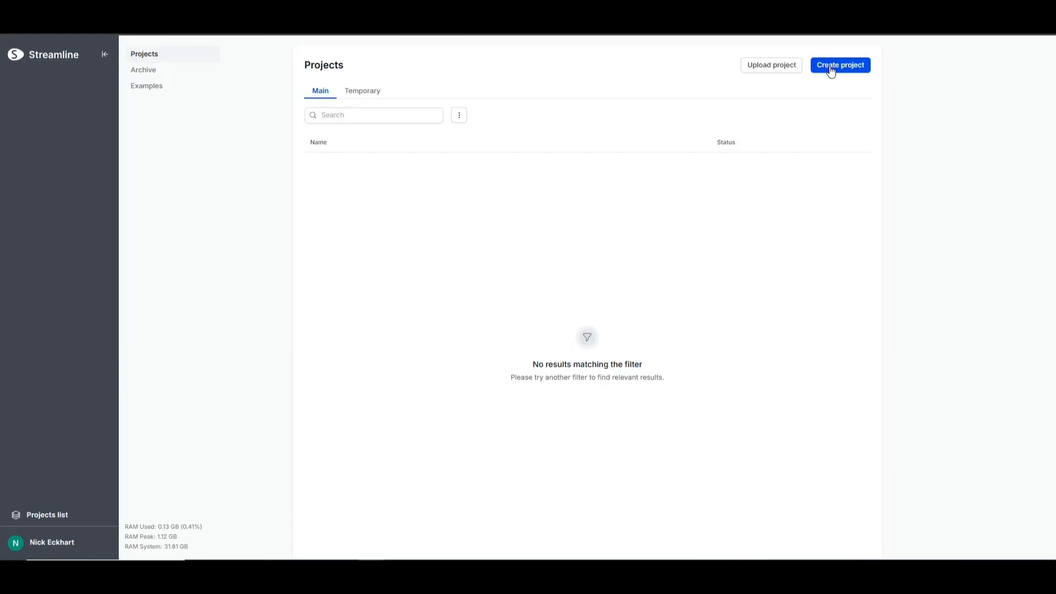
Create a new project named "Spire test".
click(831, 71)
click(586, 327)
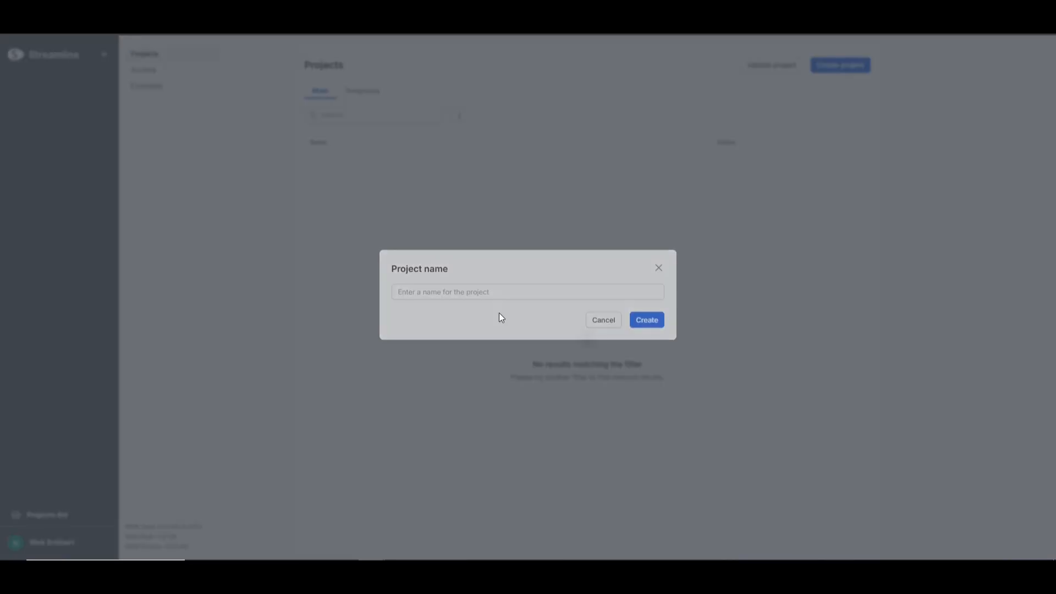
click(483, 295)
text(Spire test)
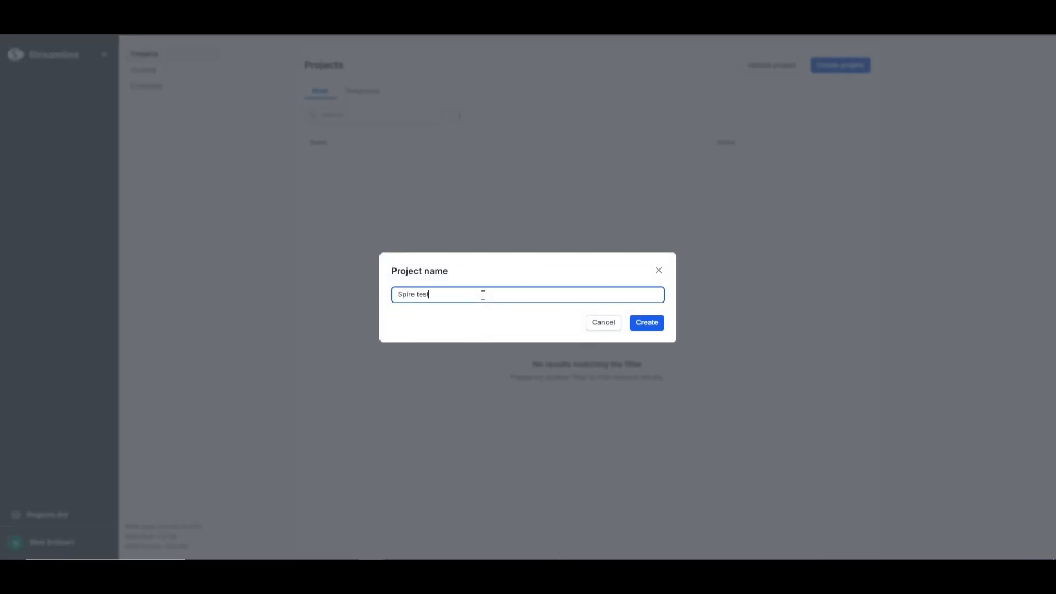
click(657, 322)
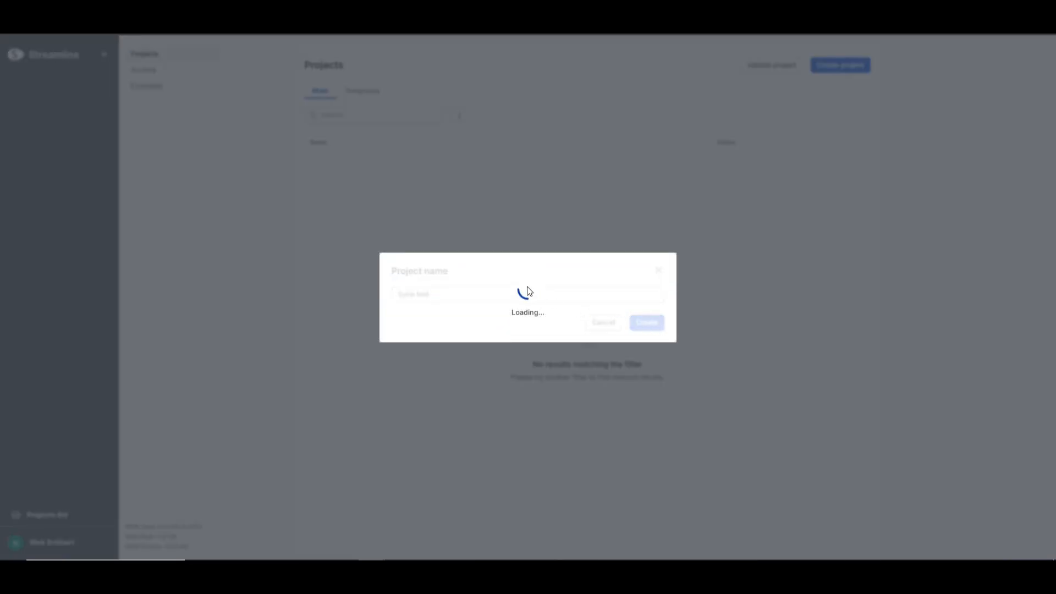
Add an import connection named "test" with Spire as its data source.
click(347, 216)
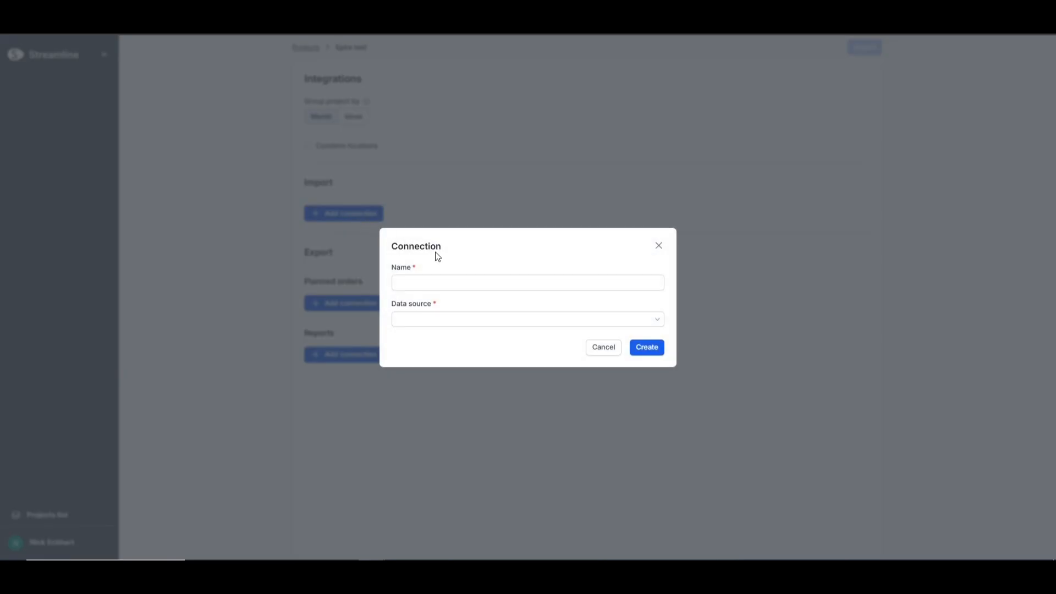
click(489, 318)
click(471, 285)
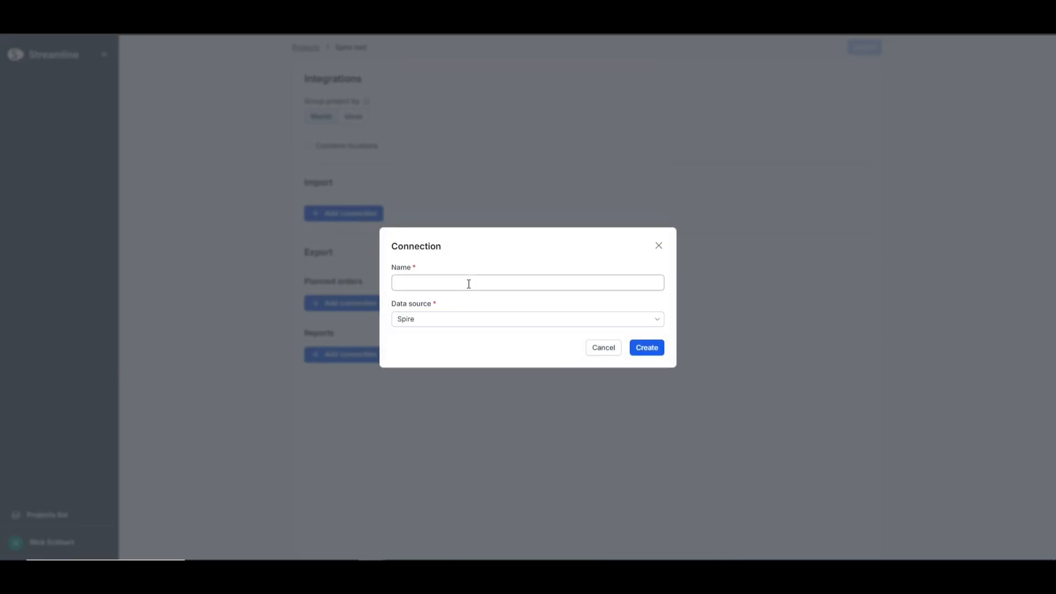
click(476, 283)
text(test)
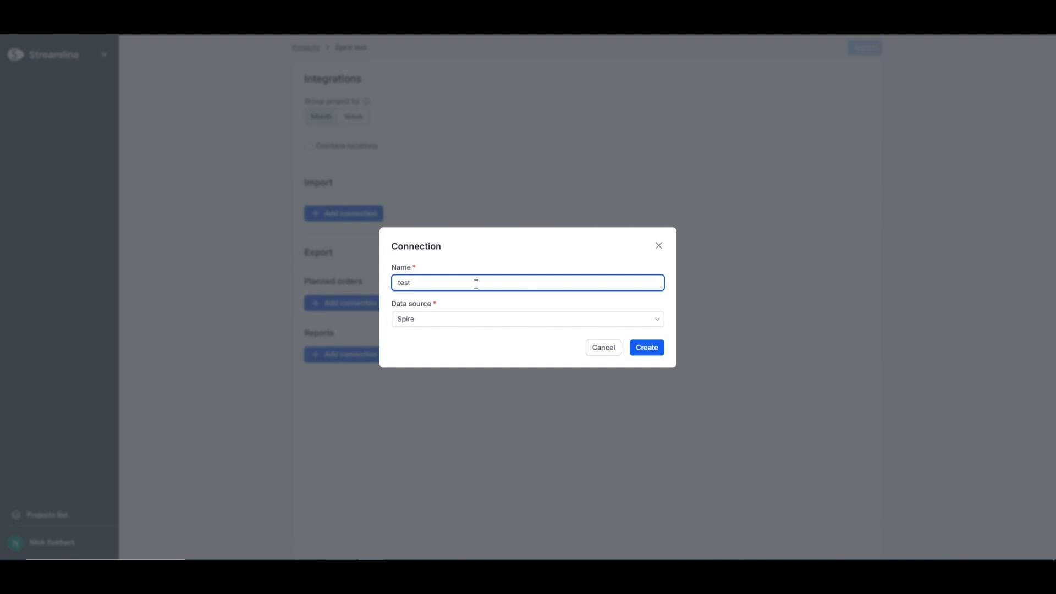
Create the connection with Spreadsheet: Transactional data as its source and choose SharePoint & OneDrive for the data file.
click(479, 320)
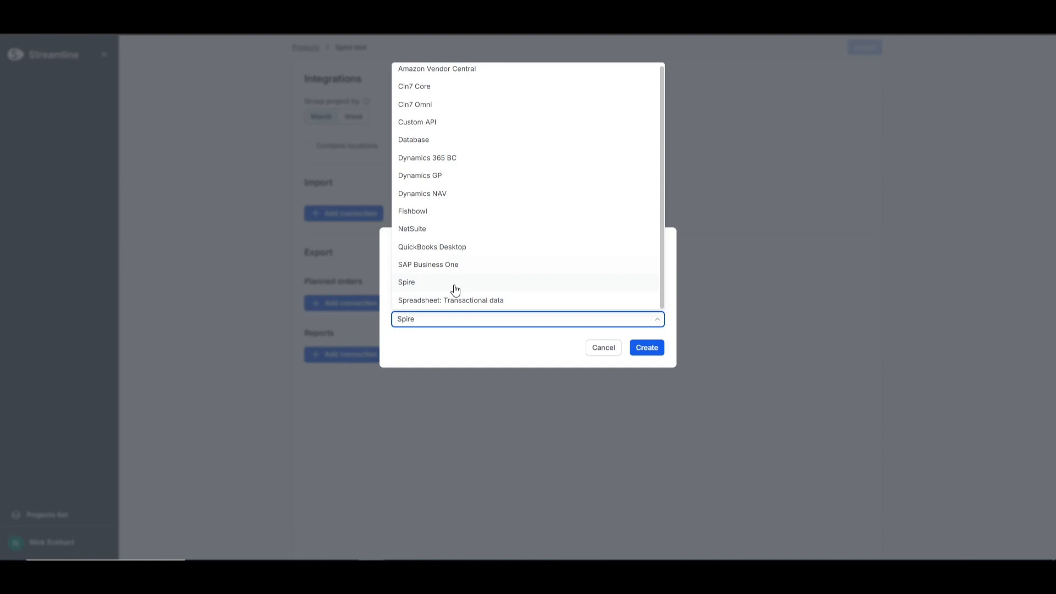
click(448, 306)
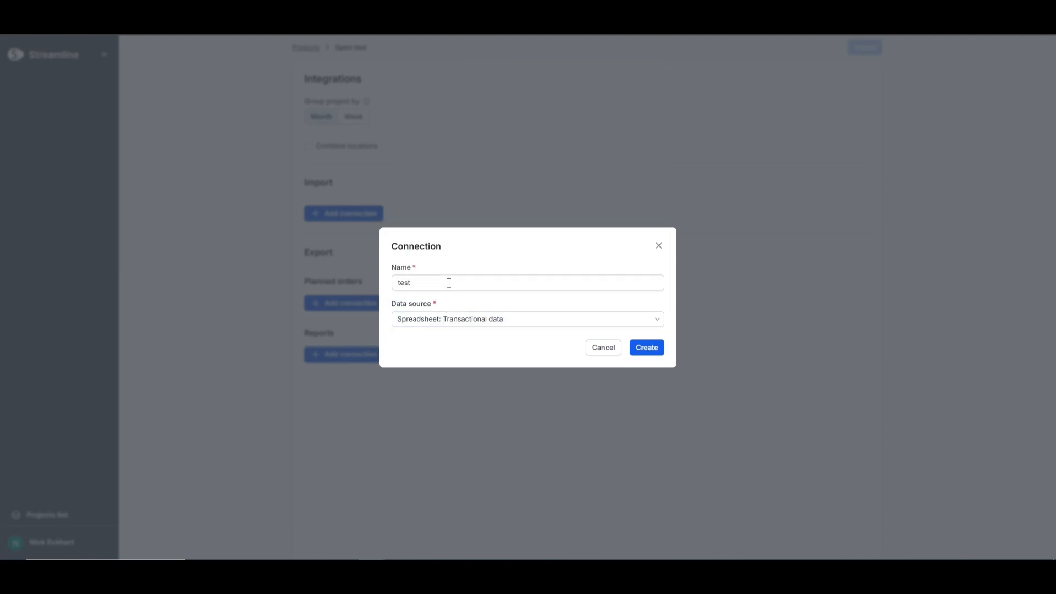
click(644, 346)
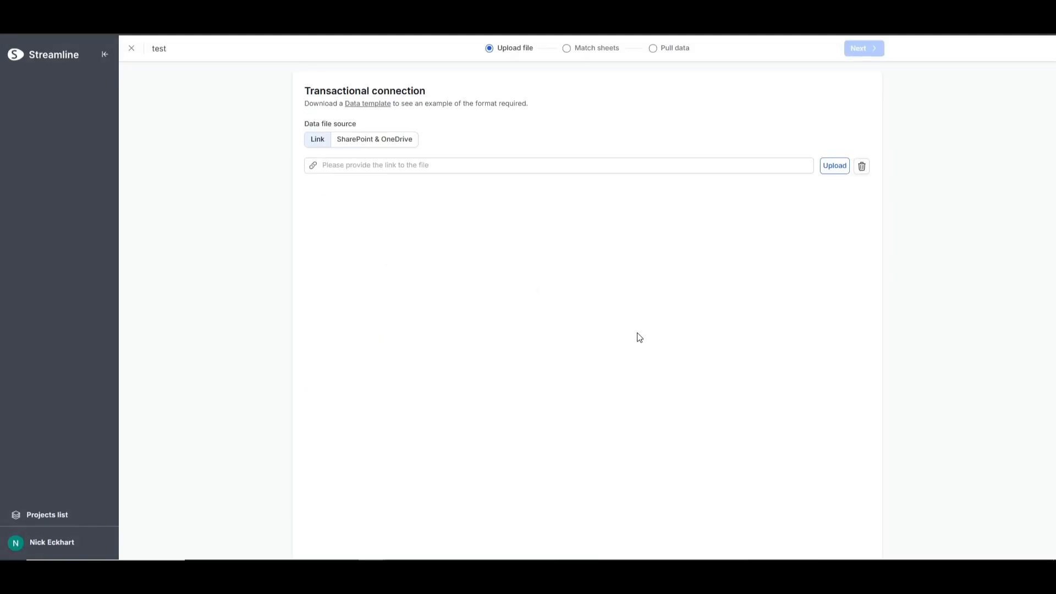
click(382, 139)
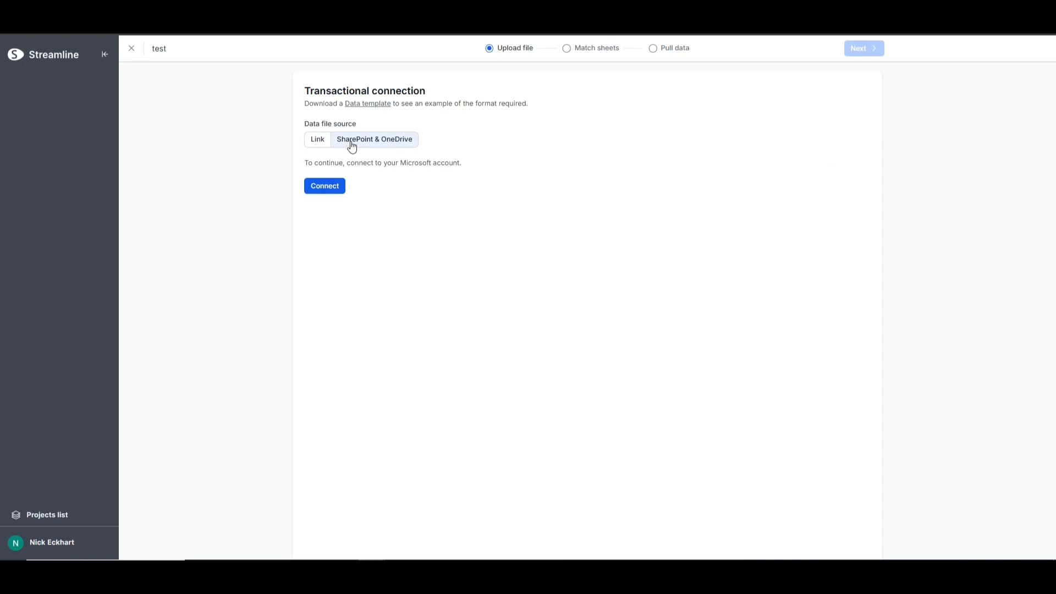